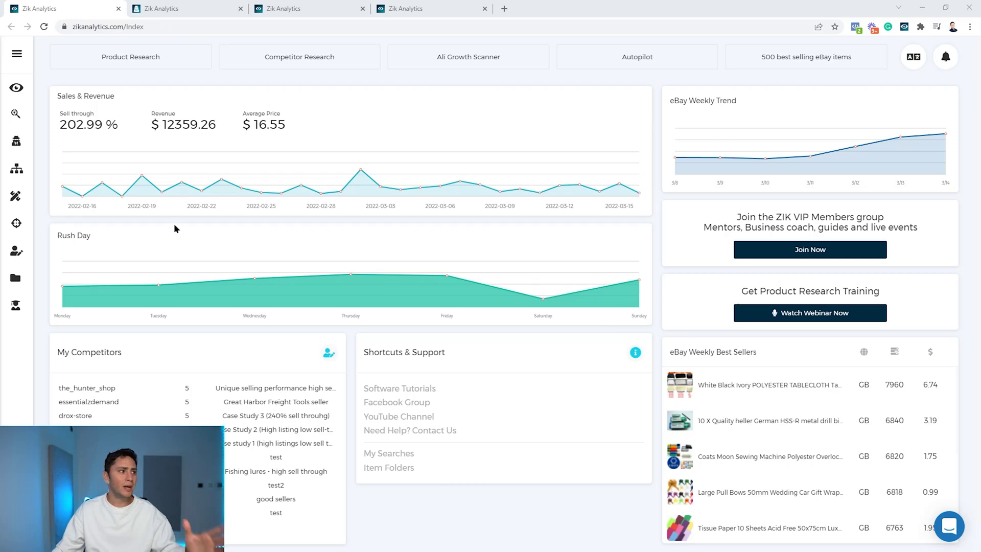
# - Show the scanner menu and bring up the Competitor Research tab with the store's 7-day results
pyautogui.click(16, 224)
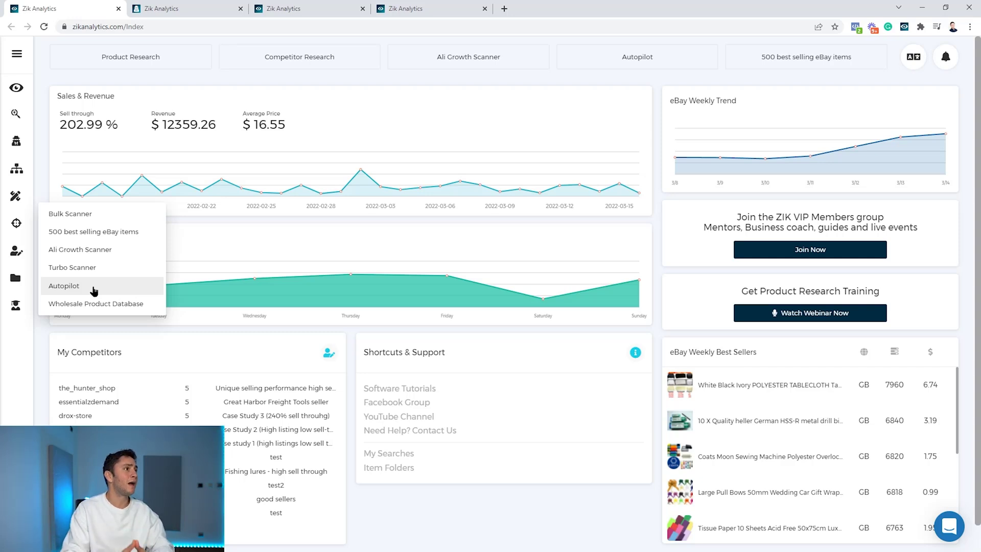
pyautogui.hotkey('ctrl', 'Tab')
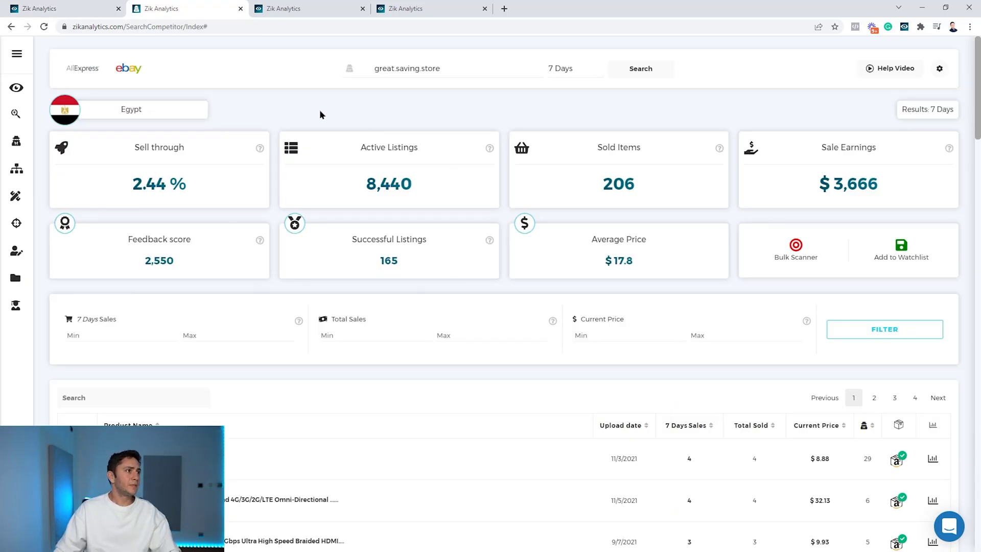
pyautogui.scroll(-1, 321, 115)
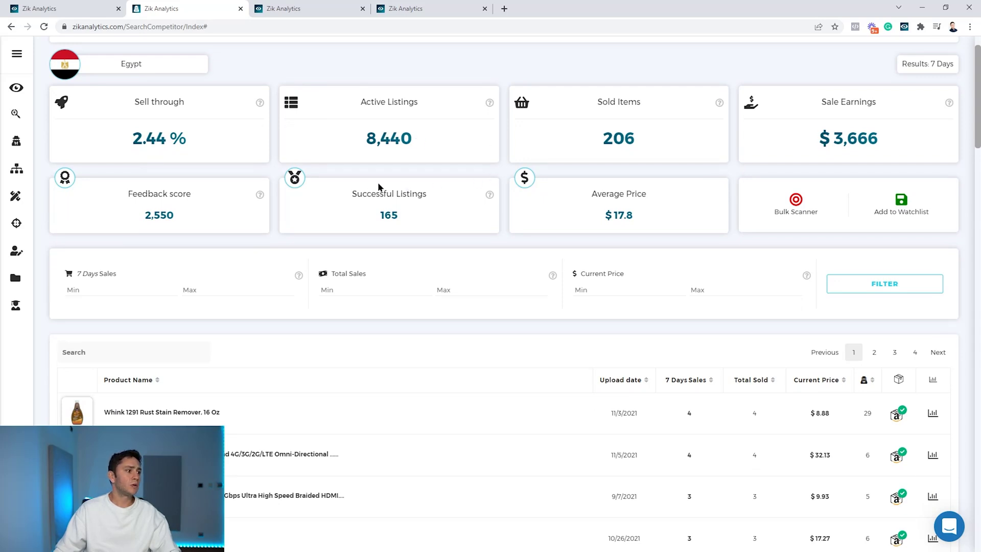
pyautogui.scroll(-6, 429, 191)
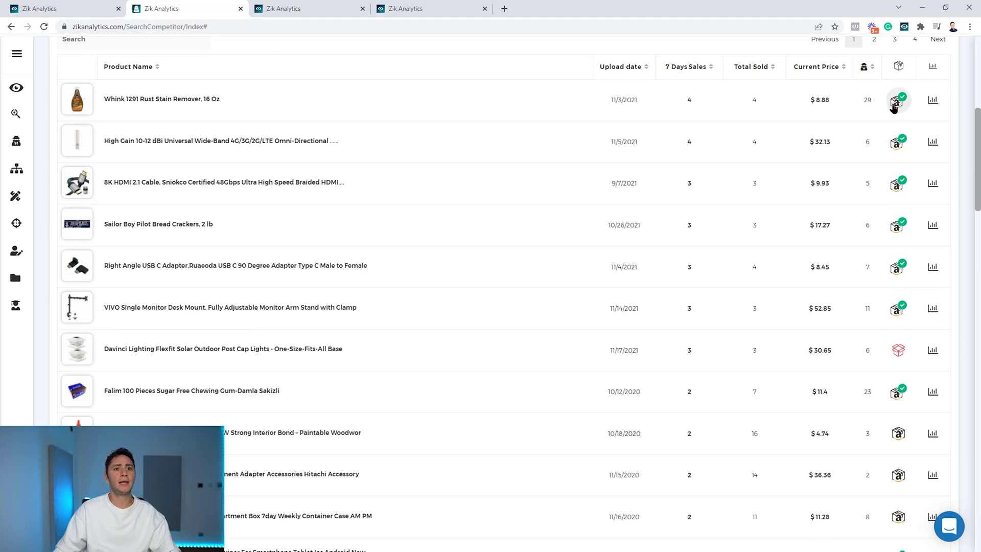
pyautogui.scroll(-6, 890, 176)
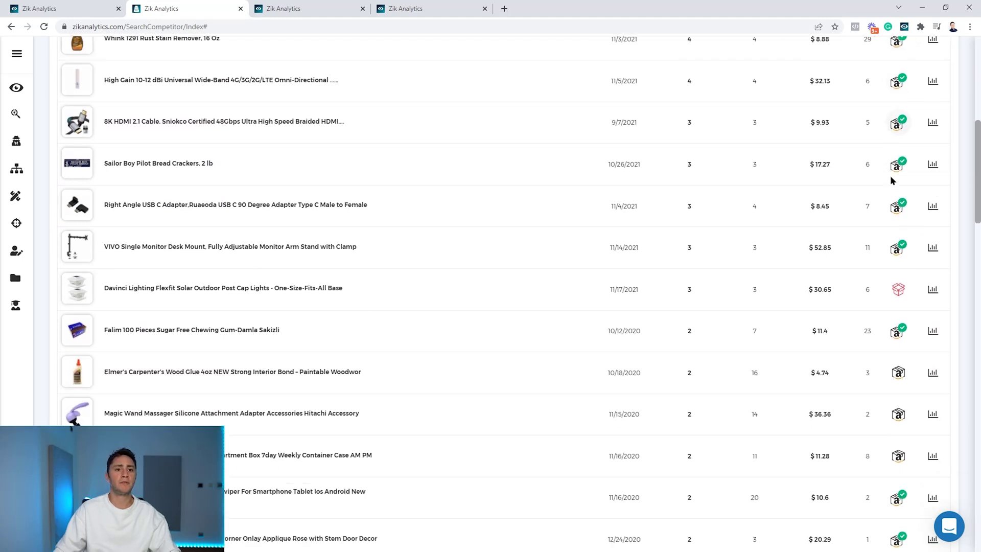
pyautogui.scroll(-12, 890, 182)
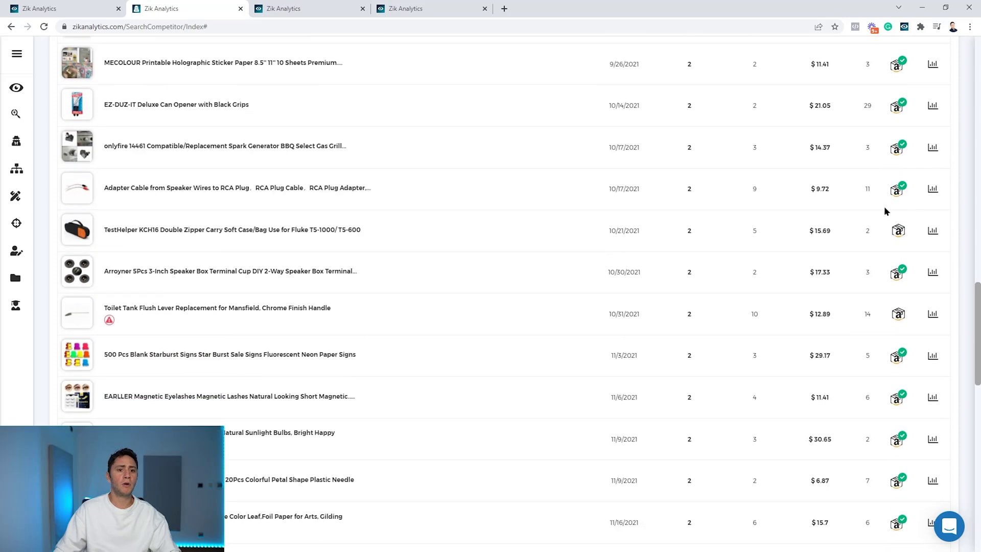
pyautogui.scroll(-4, 909, 204)
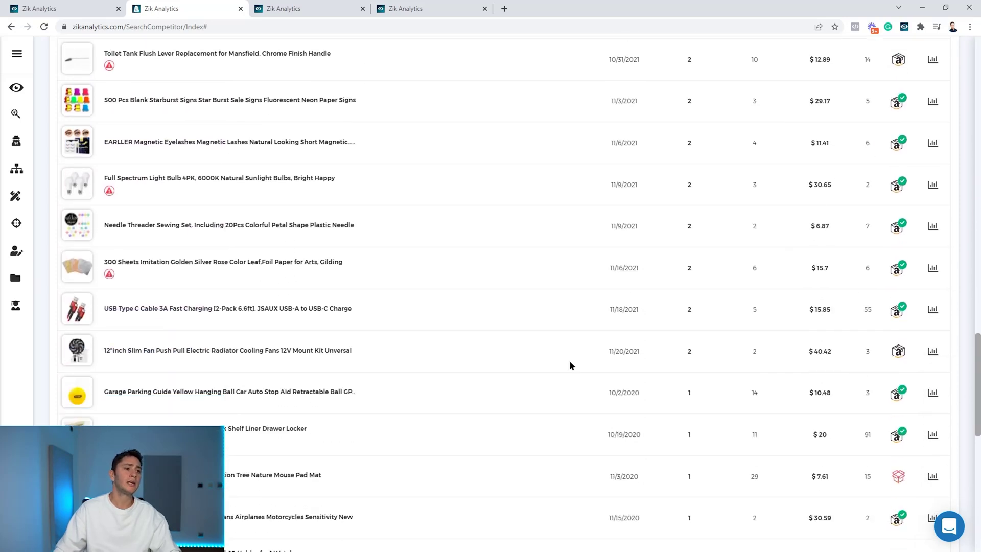
pyautogui.scroll(20, 519, 404)
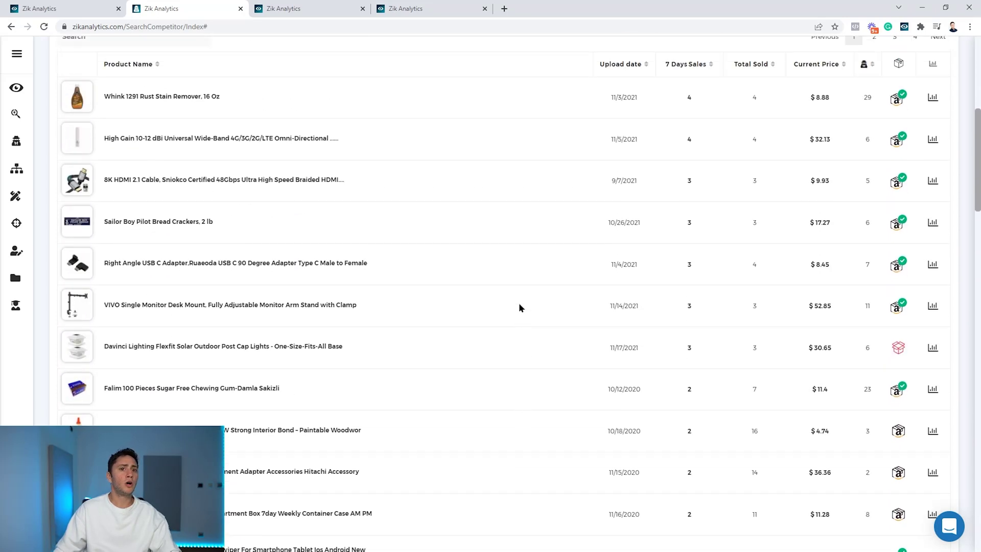
pyautogui.scroll(2, 519, 310)
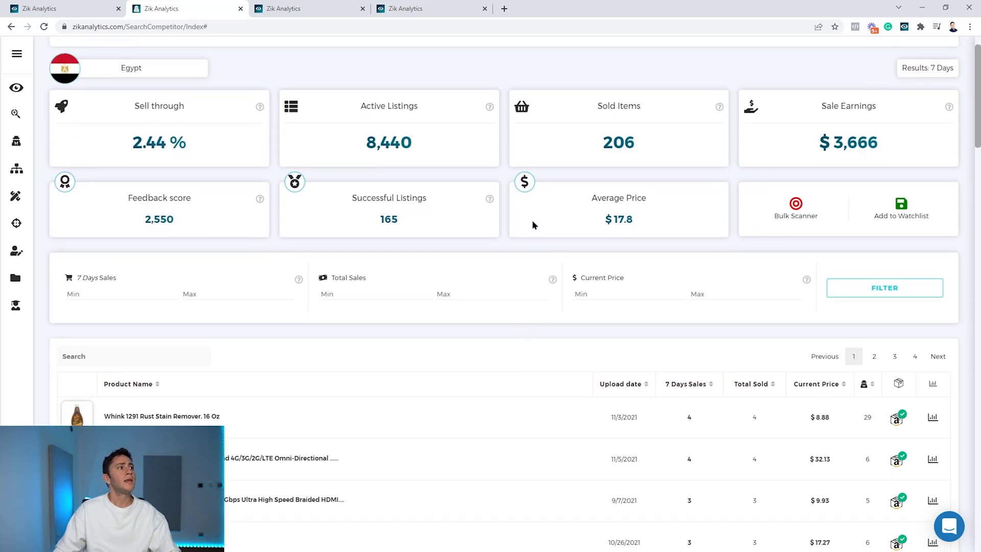
pyautogui.click(791, 213)
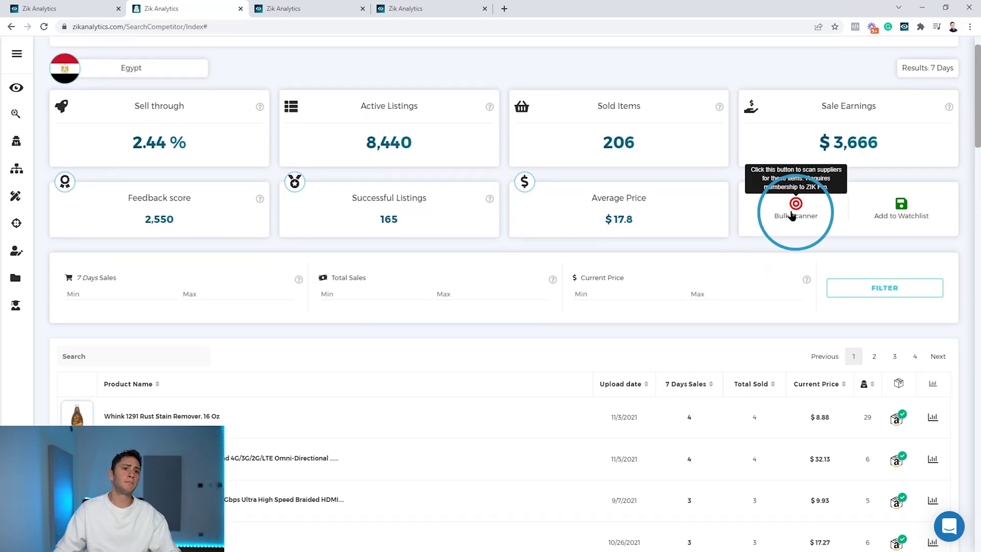
# - Scan this competitor's items for suppliers, then open the Egypt-based seller's results from Scanned Sellers
pyautogui.click(789, 215)
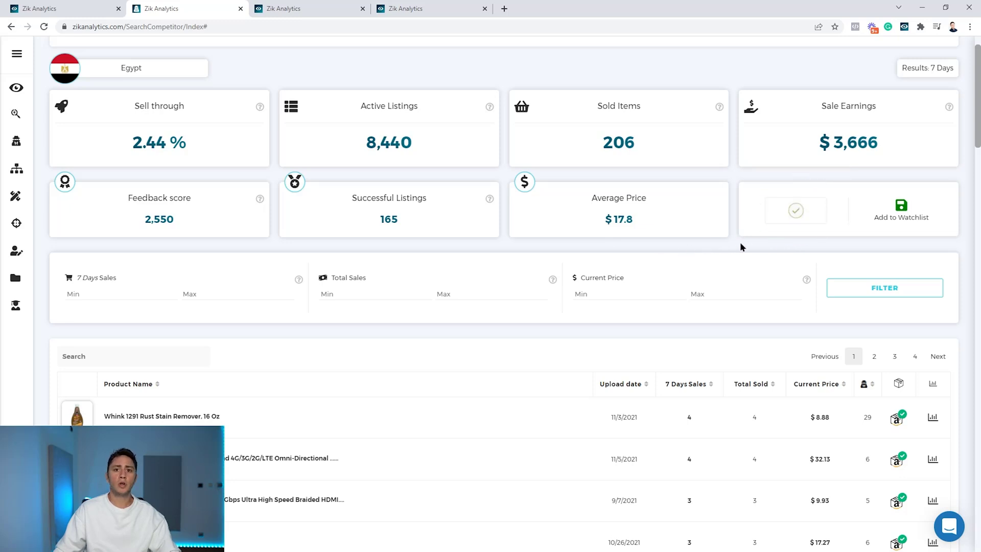
pyautogui.click(796, 213)
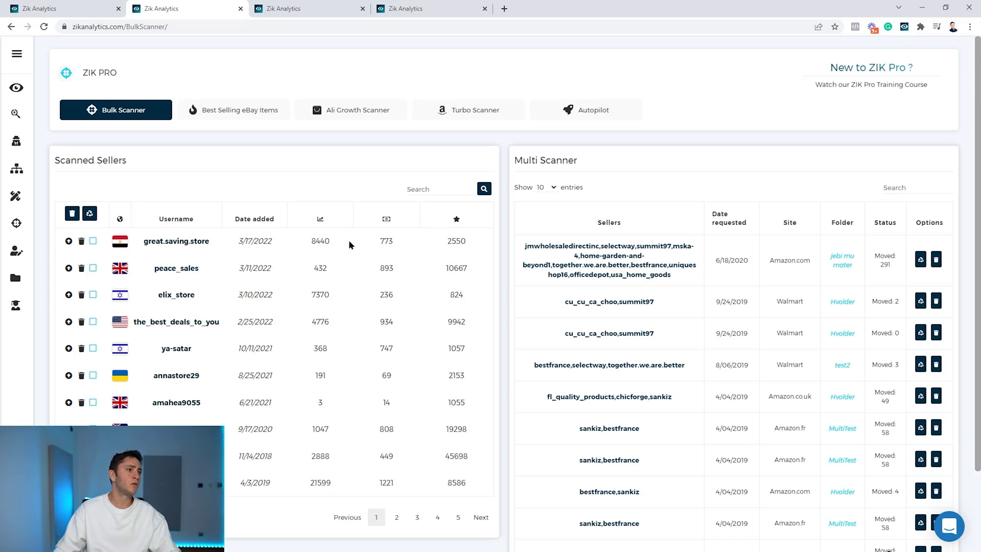
pyautogui.click(178, 243)
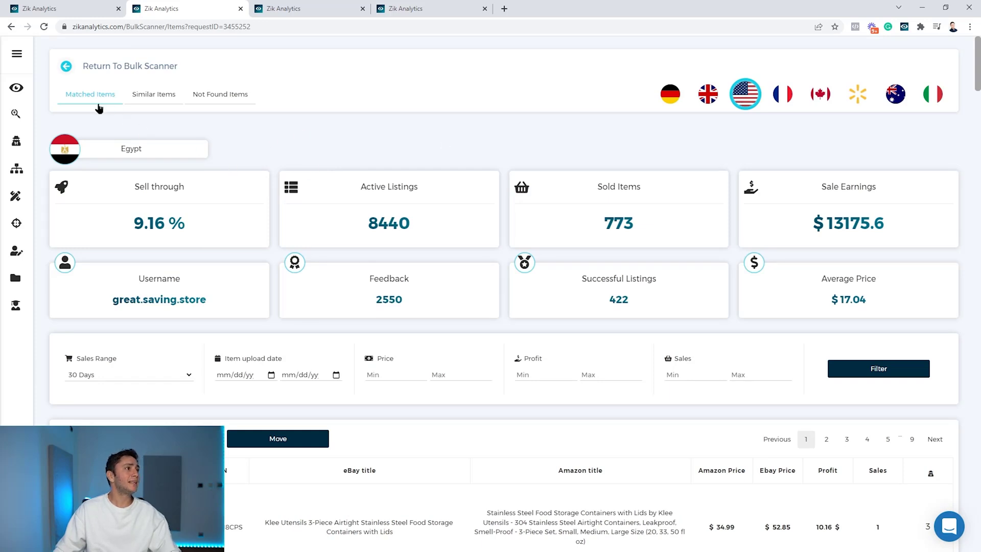
# - Review the seller's Matched Items, Similar Items and Not Found Items result lists
pyautogui.click(82, 98)
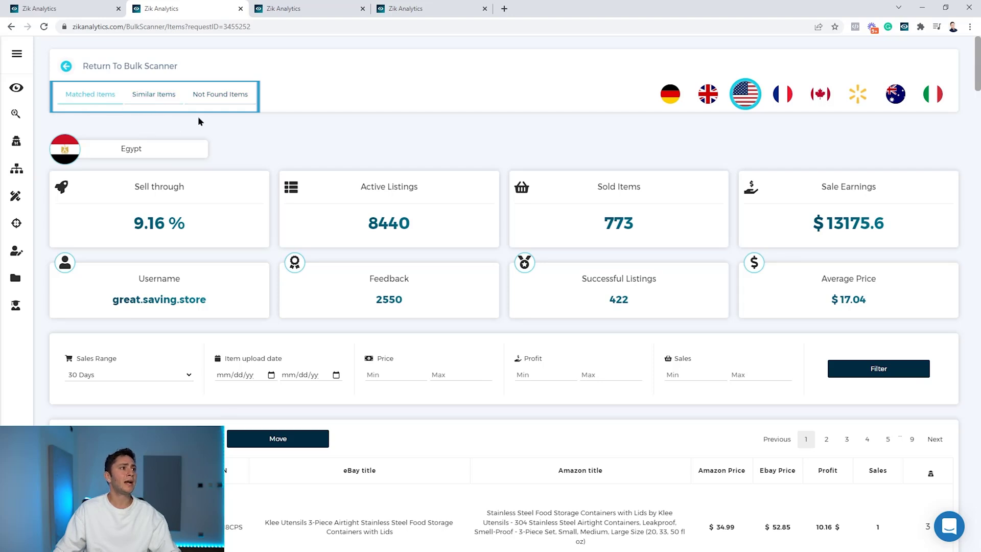
pyautogui.click(106, 102)
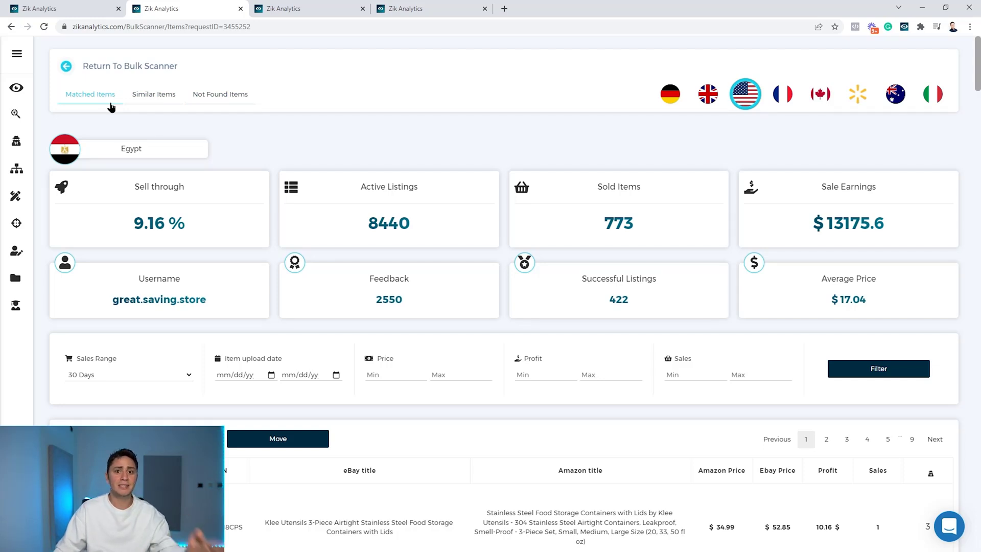
pyautogui.click(157, 100)
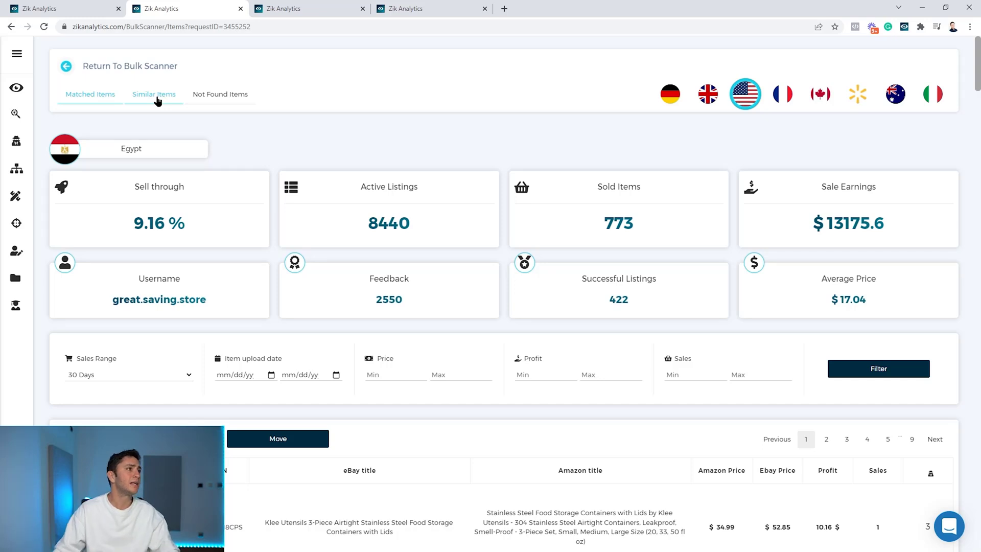
pyautogui.click(230, 99)
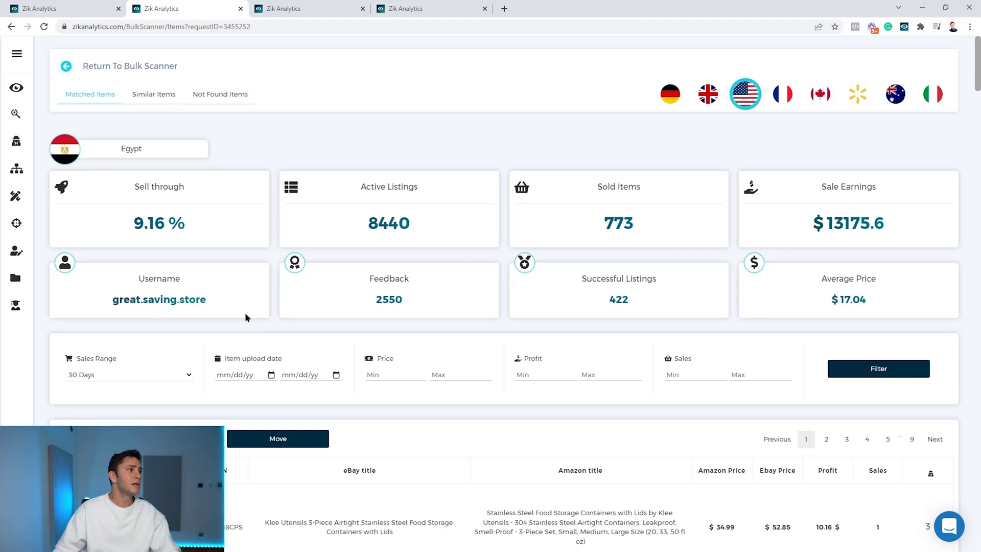
# - Scroll through the matched items and select every item from this seller
pyautogui.scroll(-3, 218, 214)
pyautogui.scroll(-3, 218, 214)
pyautogui.scroll(5, 213, 215)
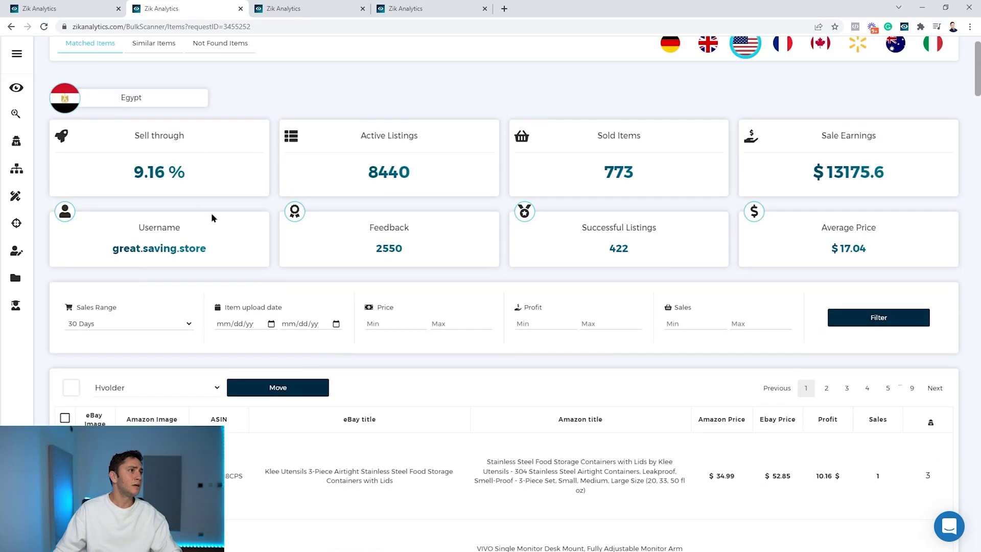
pyautogui.scroll(-3, 212, 214)
pyautogui.scroll(-13, 227, 169)
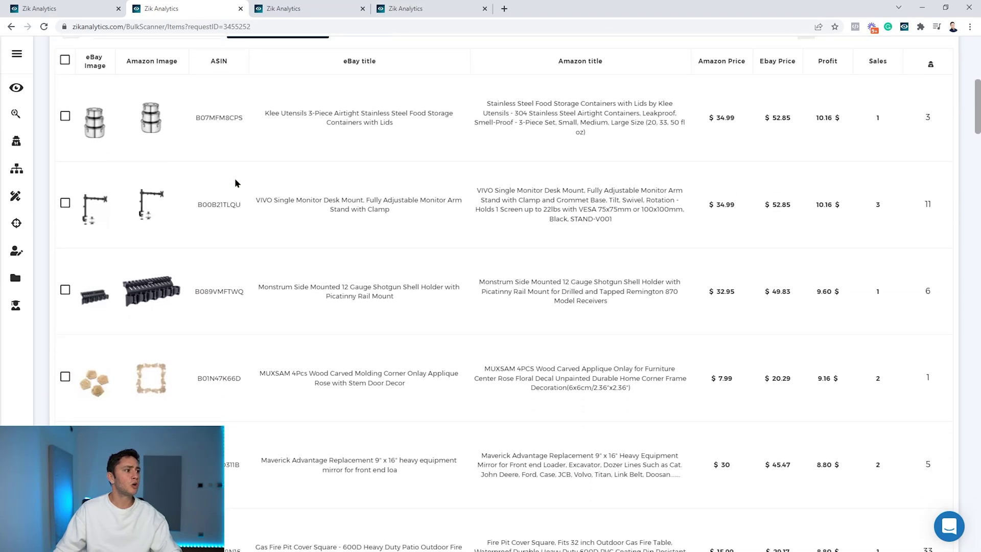
pyautogui.scroll(-2, 172, 273)
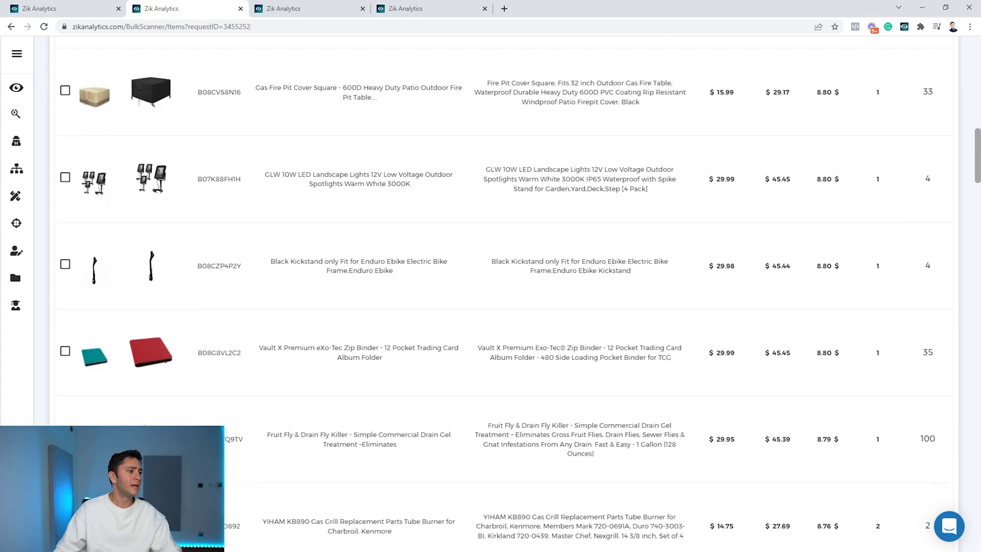
pyautogui.scroll(-3, 172, 274)
pyautogui.scroll(-12, 172, 274)
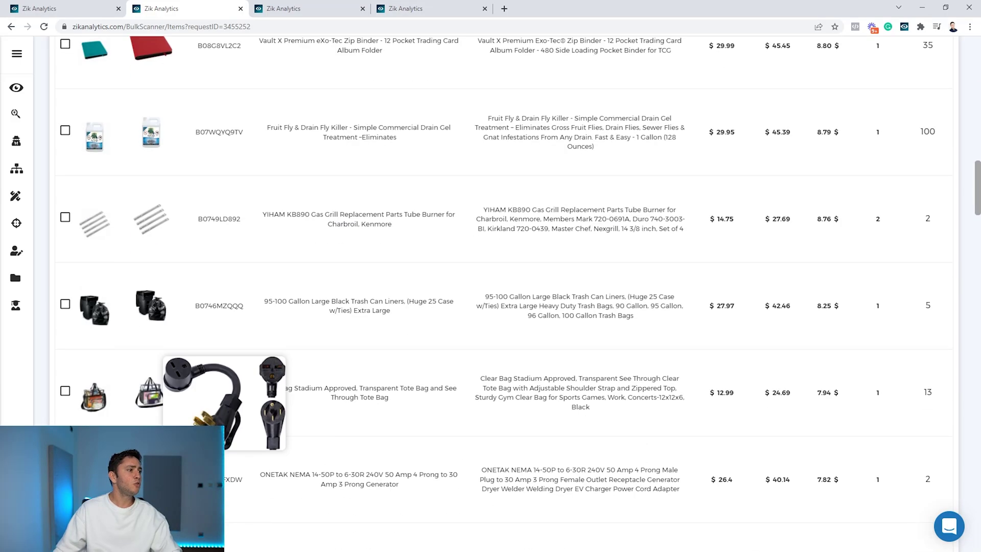
pyautogui.scroll(20, 171, 416)
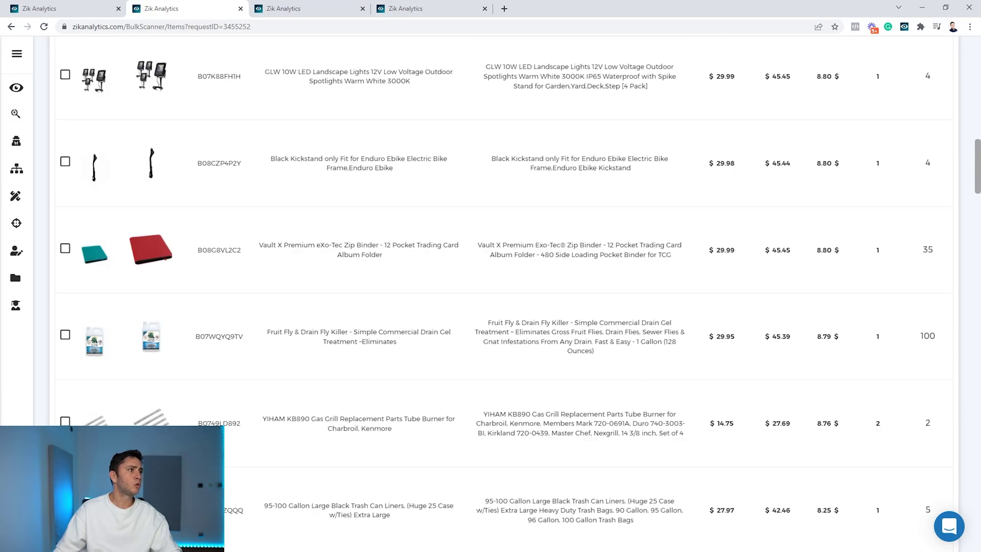
pyautogui.scroll(5, 138, 409)
pyautogui.scroll(-1, 103, 400)
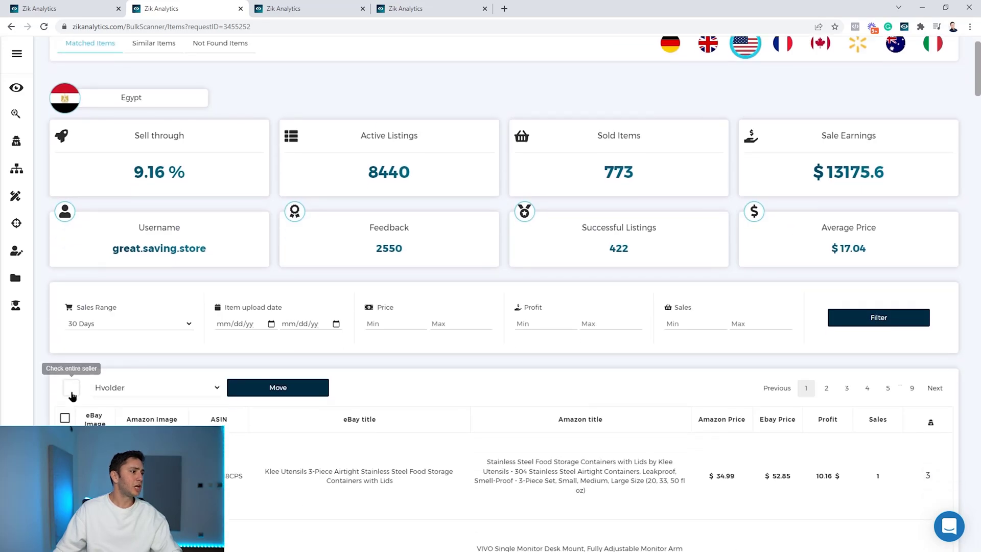
pyautogui.click(71, 387)
# - Move the selected items into the New Bulk Scanner folder
pyautogui.scroll(-2, 126, 399)
pyautogui.click(198, 285)
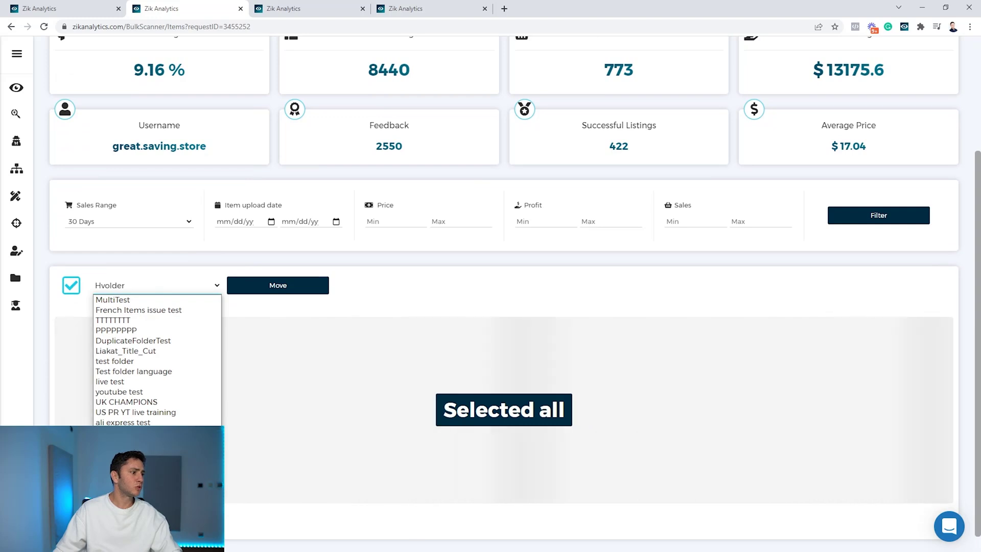
pyautogui.click(138, 394)
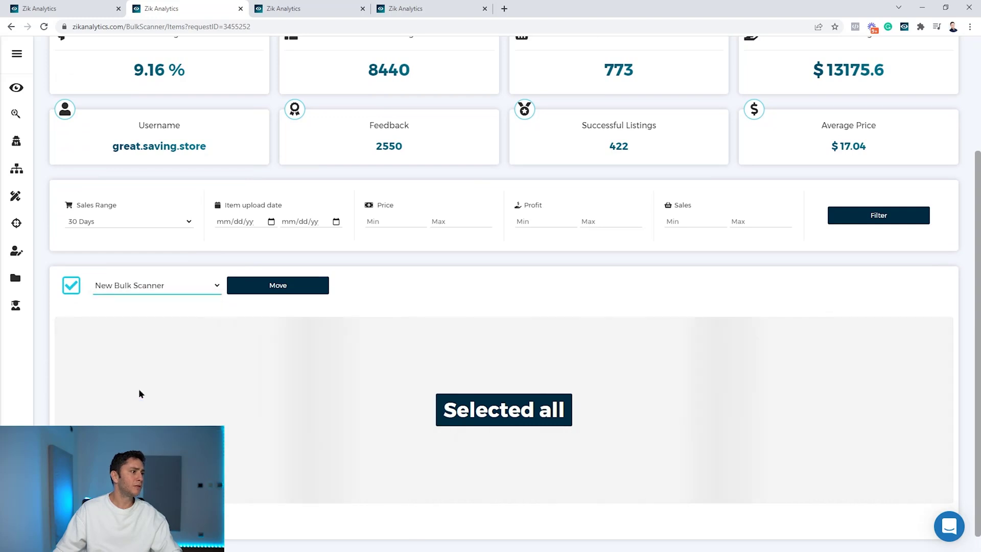
pyautogui.click(278, 286)
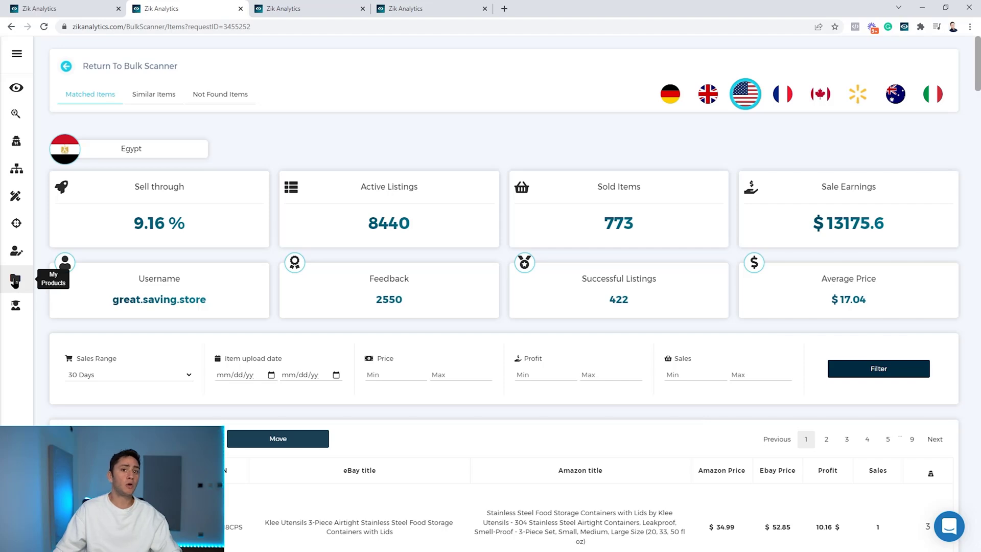
pyautogui.rightClick(16, 281)
# - Open My Products in a new tab, reload it, and select all New Bulk Scanner items
pyautogui.click(48, 297)
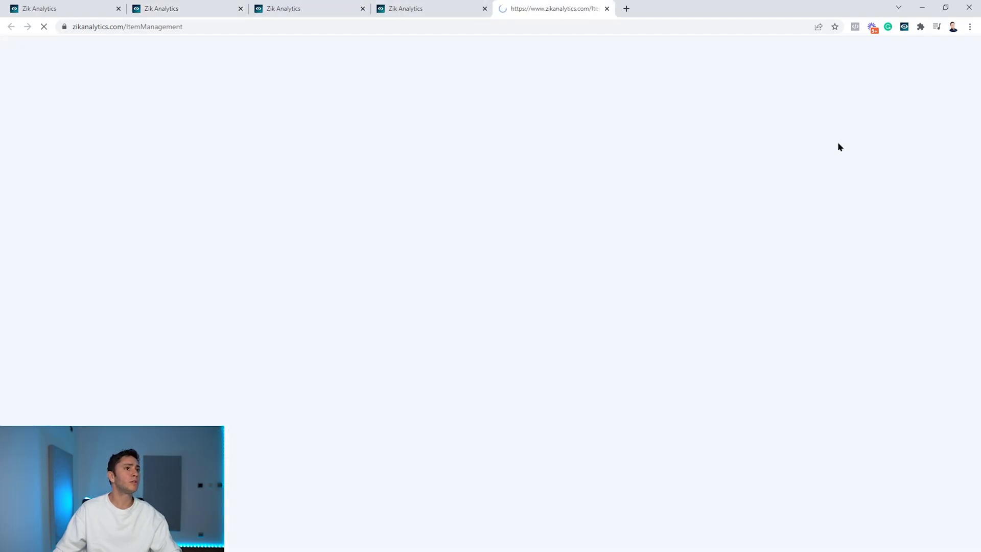
pyautogui.scroll(-20, 959, 197)
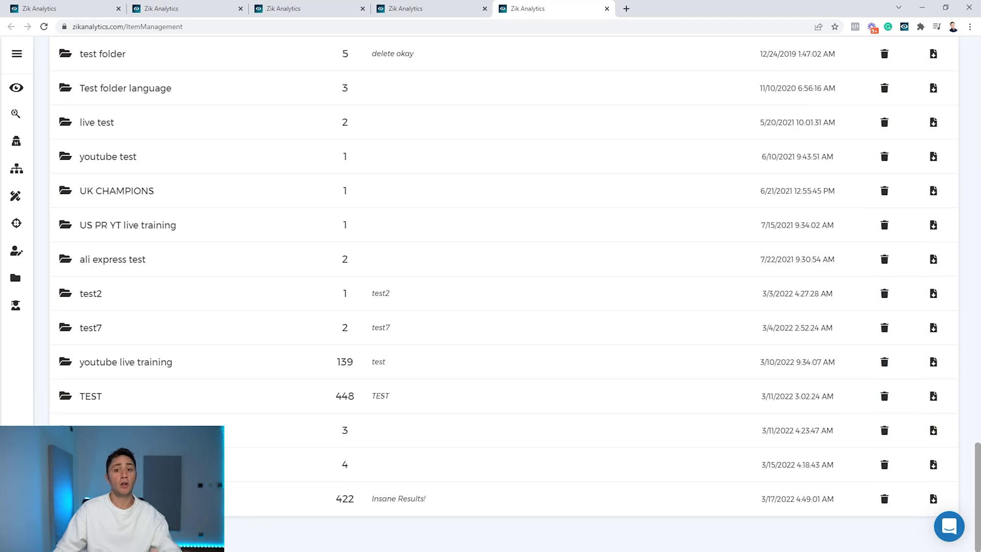
pyautogui.press('F5')
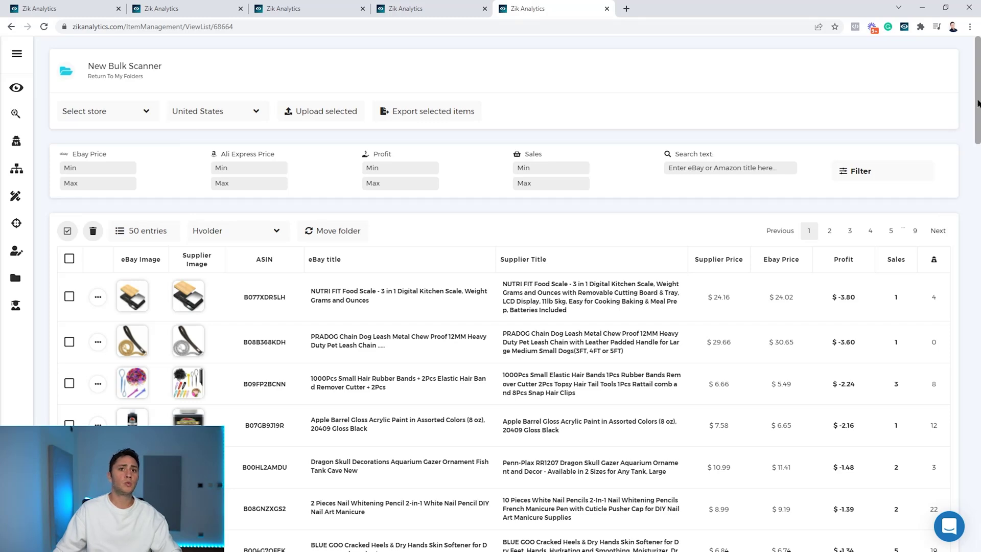
pyautogui.moveTo(977, 104); pyautogui.dragTo(975, 146)
pyautogui.scroll(4, 975, 143)
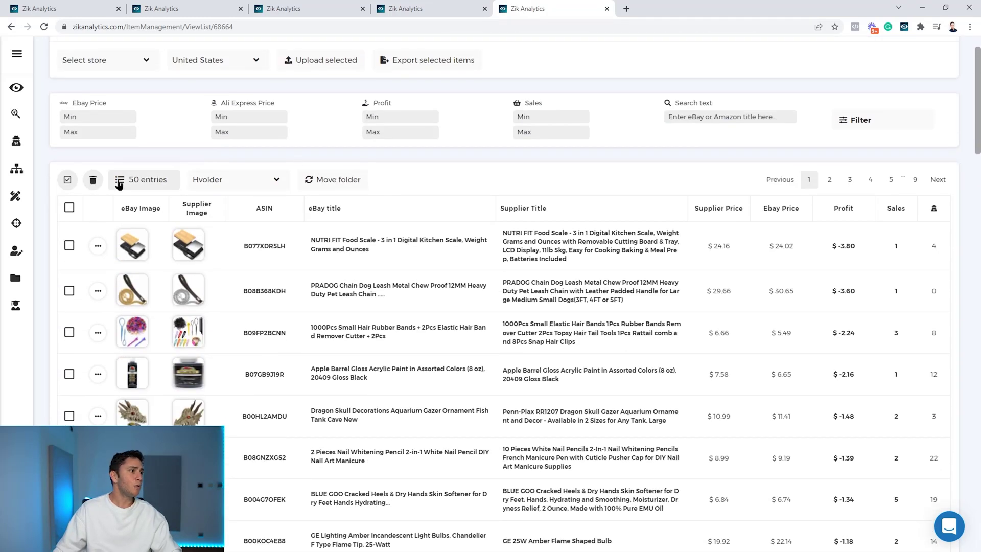
pyautogui.click(67, 180)
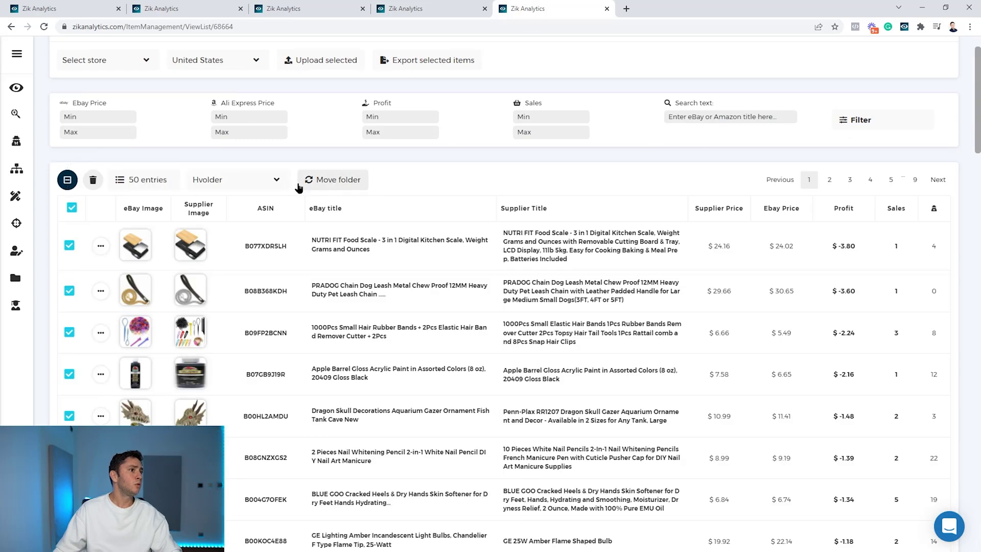
pyautogui.scroll(1, 366, 161)
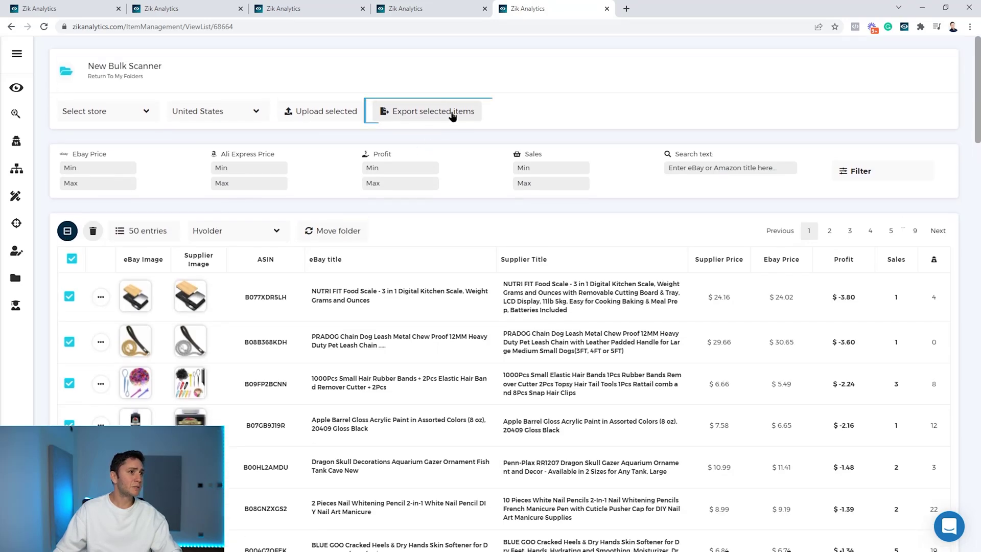
# - Export the selected items to ZikAnalytics (14) in Excel, widening columns A–C and checking both price columns
pyautogui.click(124, 118)
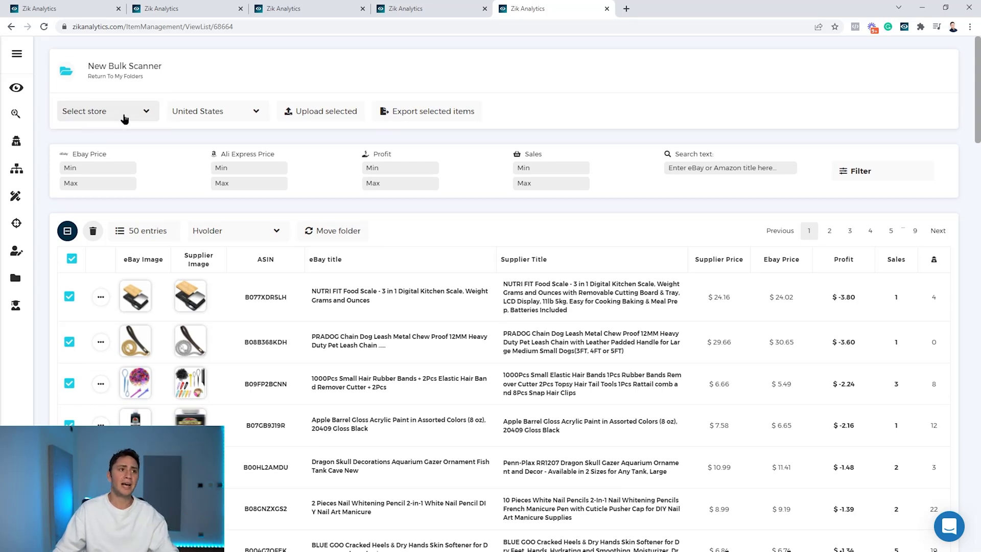
pyautogui.click(405, 111)
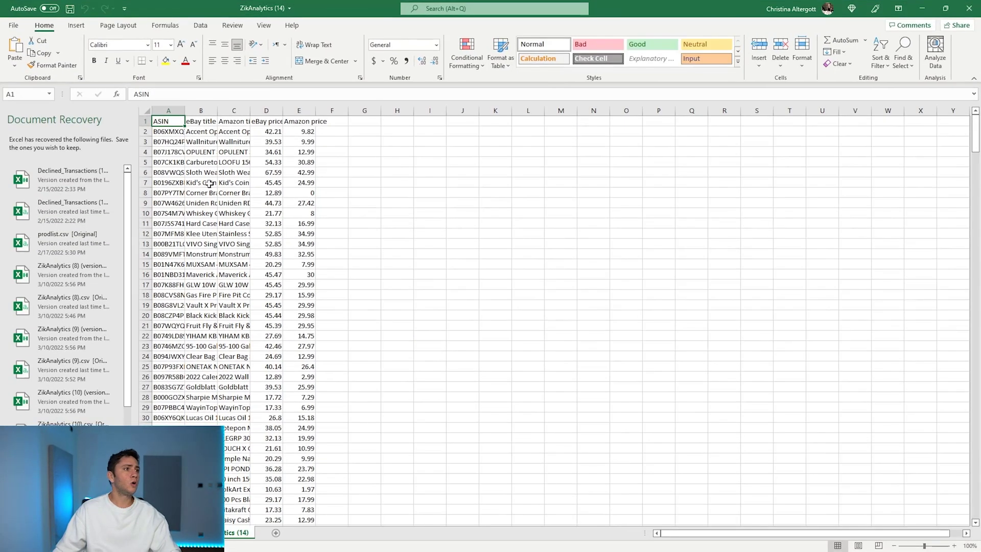
pyautogui.moveTo(189, 115); pyautogui.dragTo(386, 113)
pyautogui.click(404, 111)
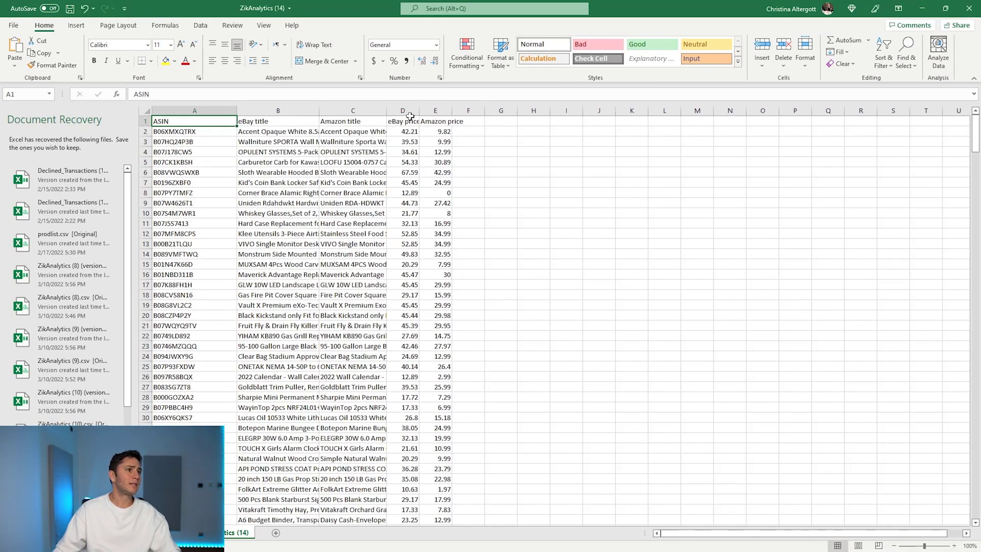
pyautogui.click(438, 111)
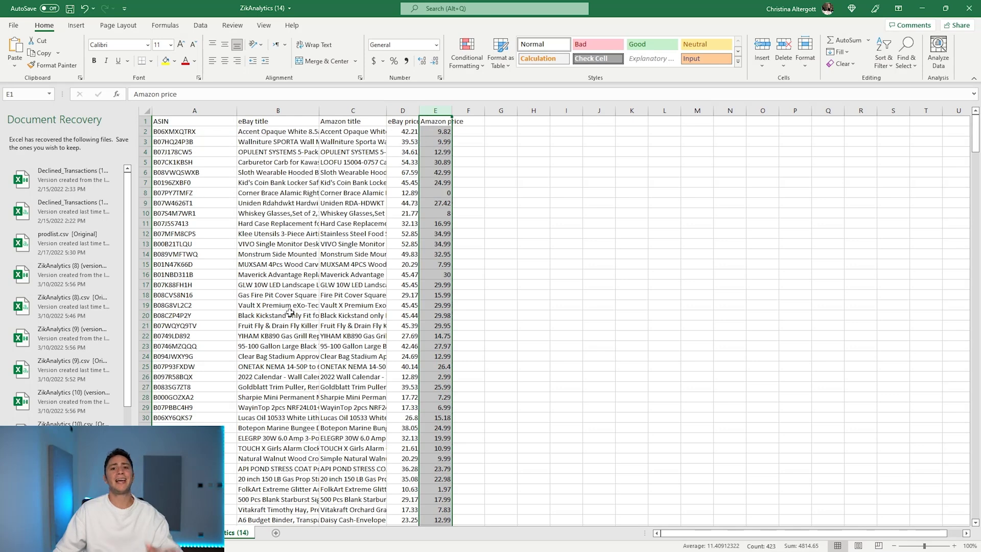
# - Edit the NUTRI FIT Food Scale product, inspect its eBay title, then return to the Bulk Scanner results
pyautogui.click(922, 8)
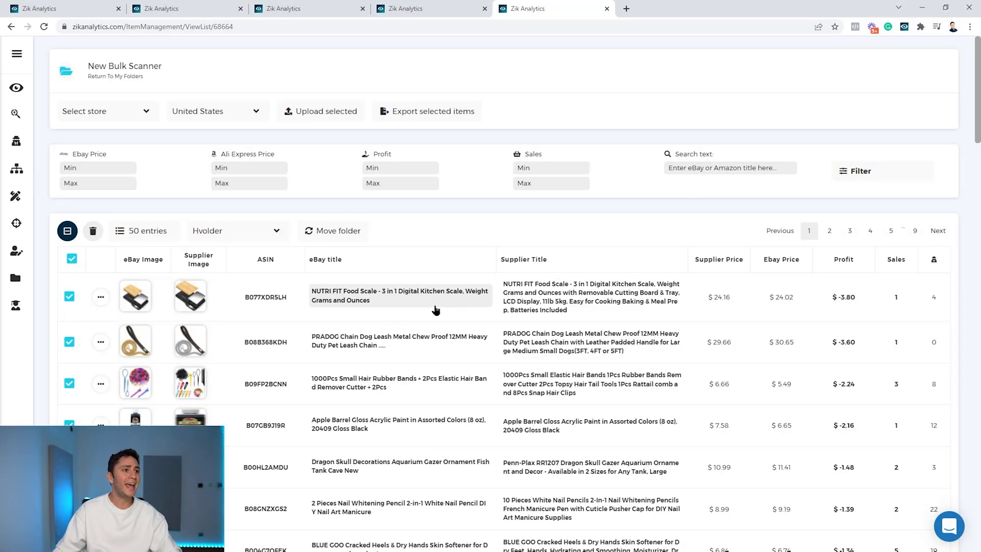
pyautogui.scroll(-2, 435, 310)
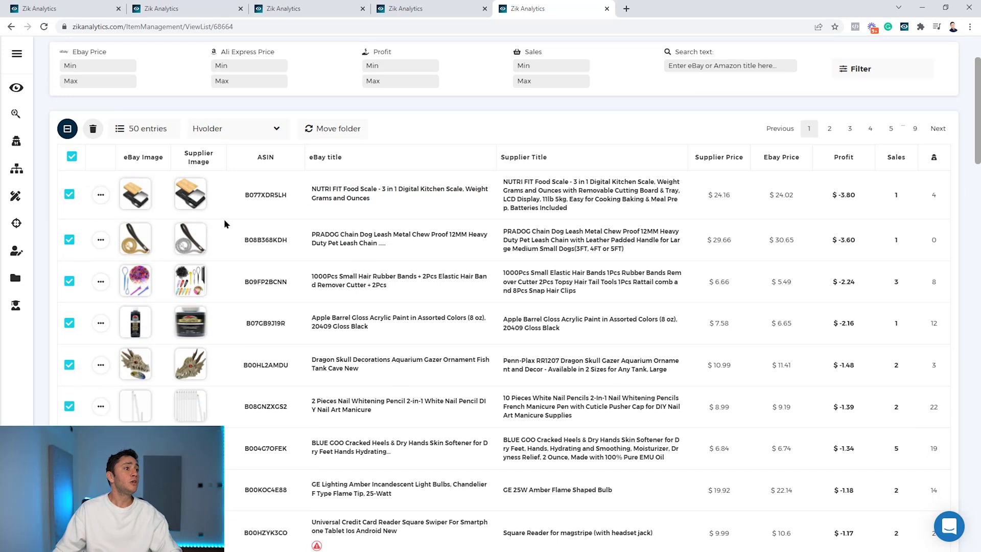
pyautogui.click(100, 197)
pyautogui.click(113, 220)
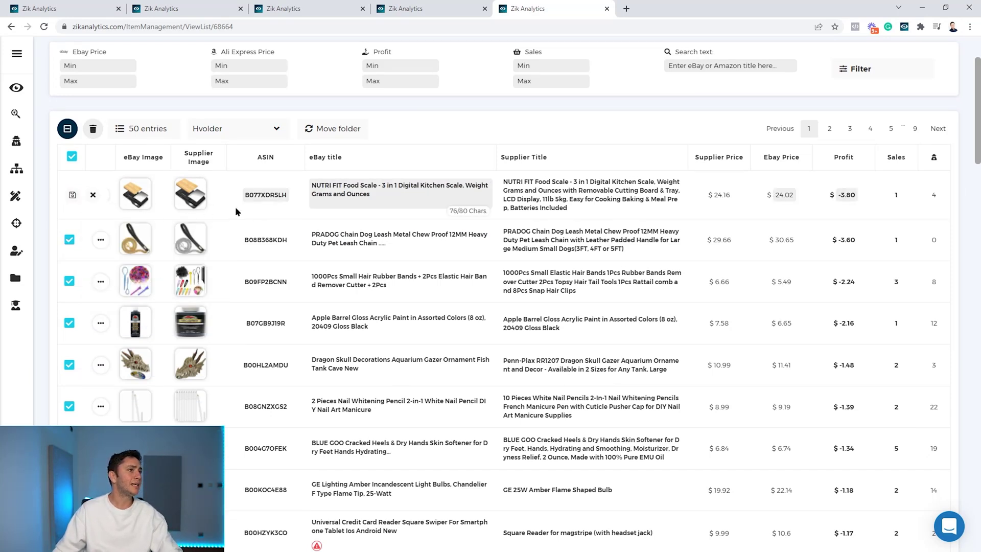
pyautogui.tripleClick(347, 190)
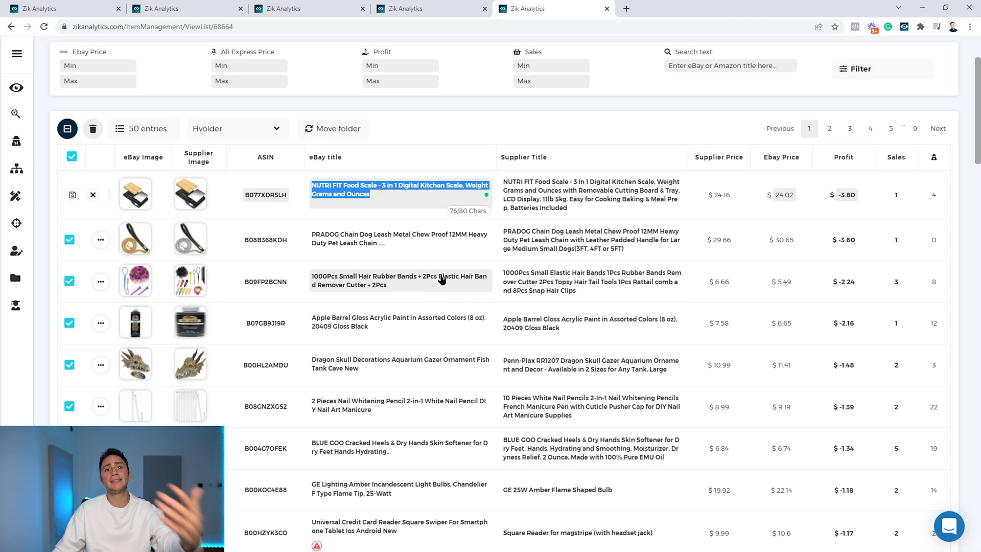
pyautogui.click(417, 220)
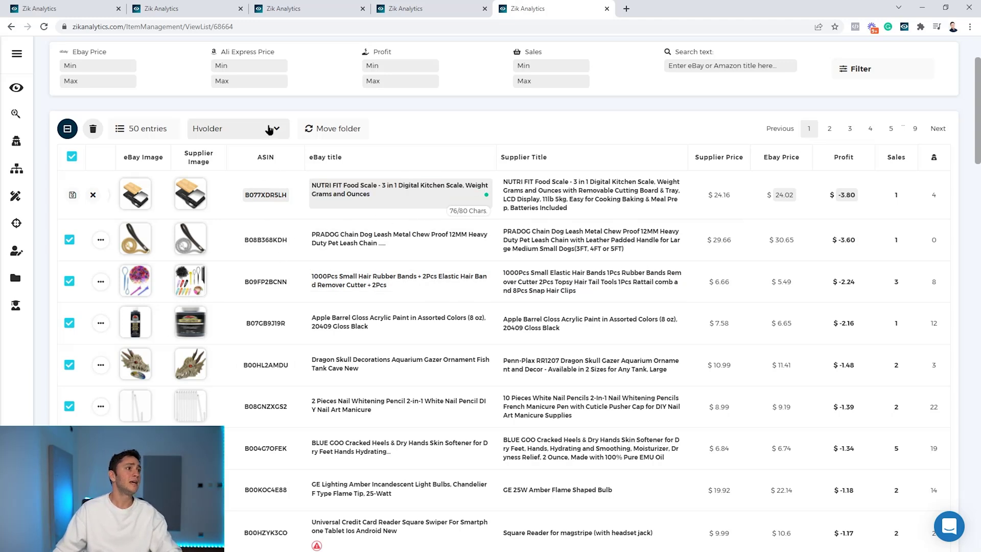
pyautogui.scroll(1, 332, 132)
pyautogui.scroll(1, 333, 133)
pyautogui.click(178, 9)
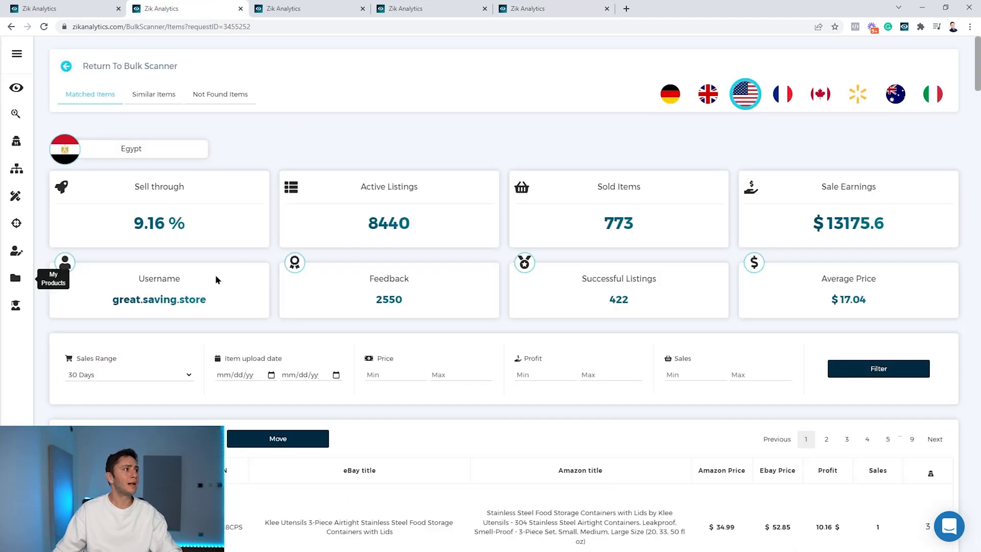
# - Show the Similar Items list and scroll through its products down to the Redi Shade listing
pyautogui.scroll(-5, 217, 278)
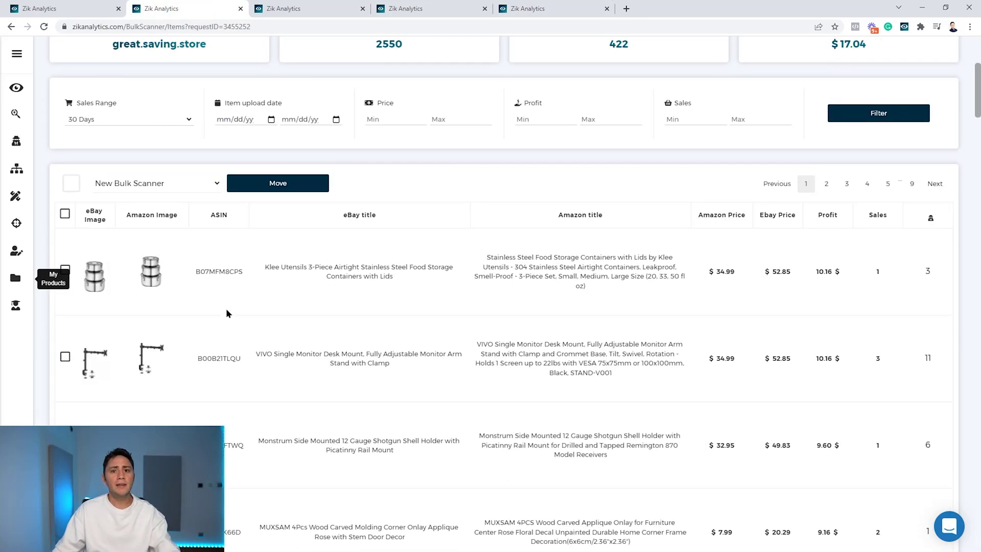
pyautogui.scroll(5, 225, 306)
pyautogui.click(158, 100)
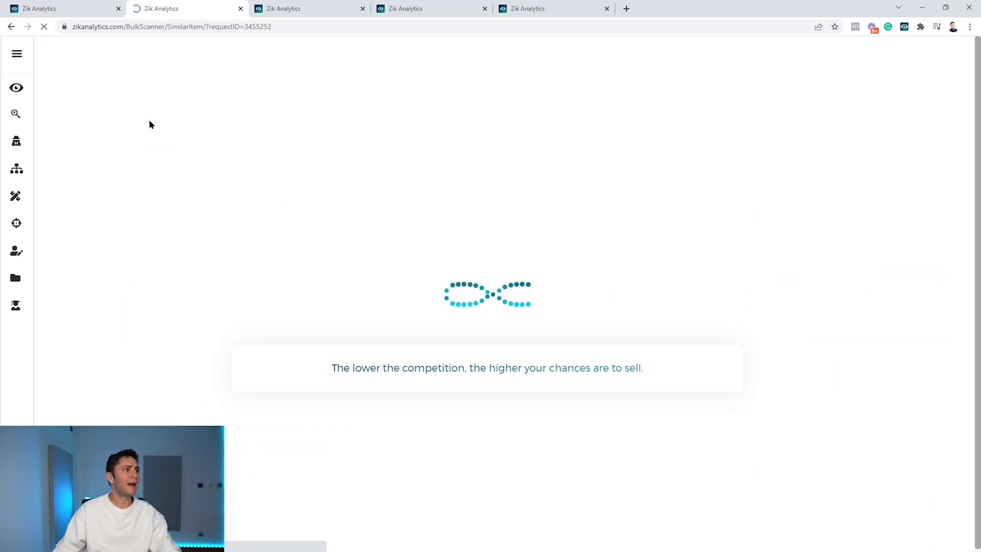
pyautogui.scroll(-8, 213, 253)
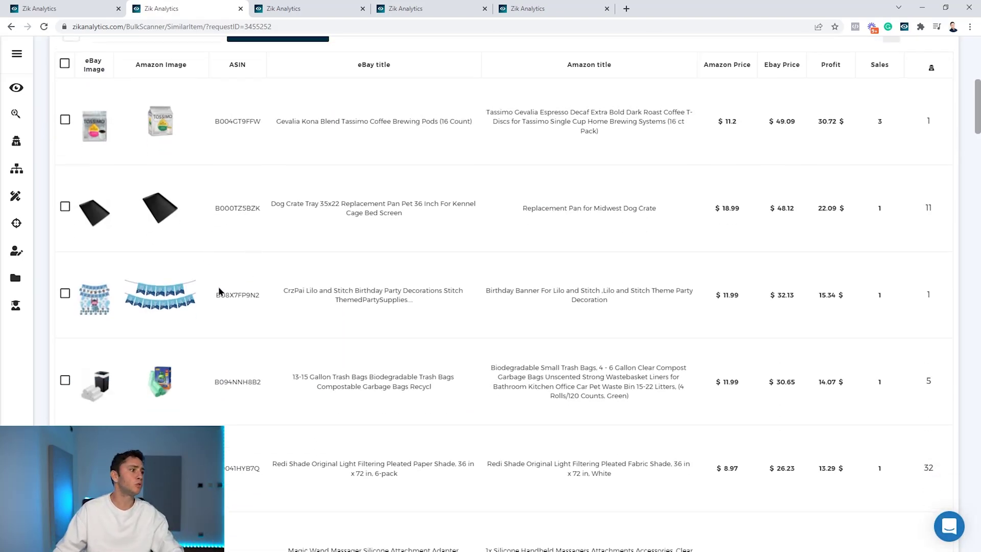
pyautogui.scroll(5, 217, 292)
pyautogui.scroll(-3, 153, 245)
pyautogui.scroll(-10, 148, 288)
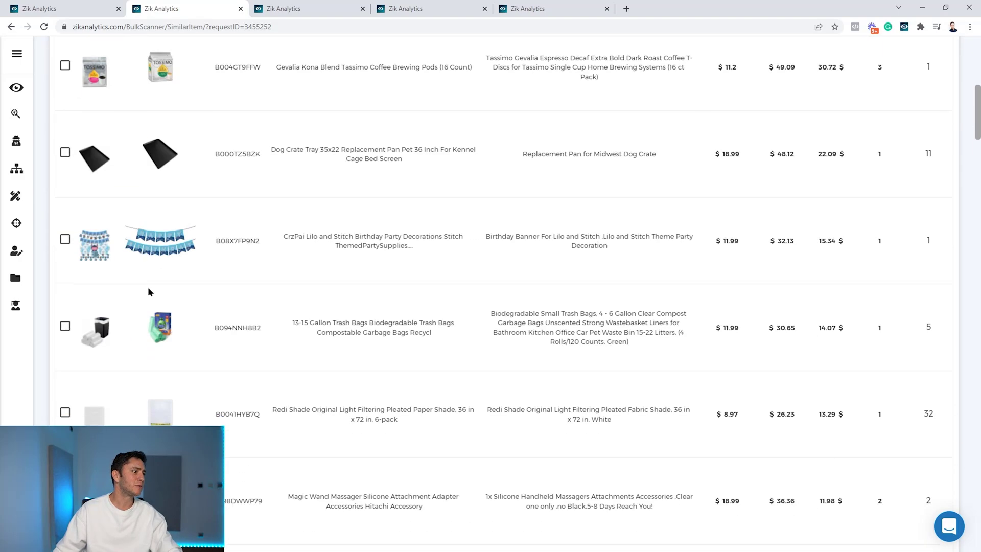
pyautogui.scroll(-10, 148, 288)
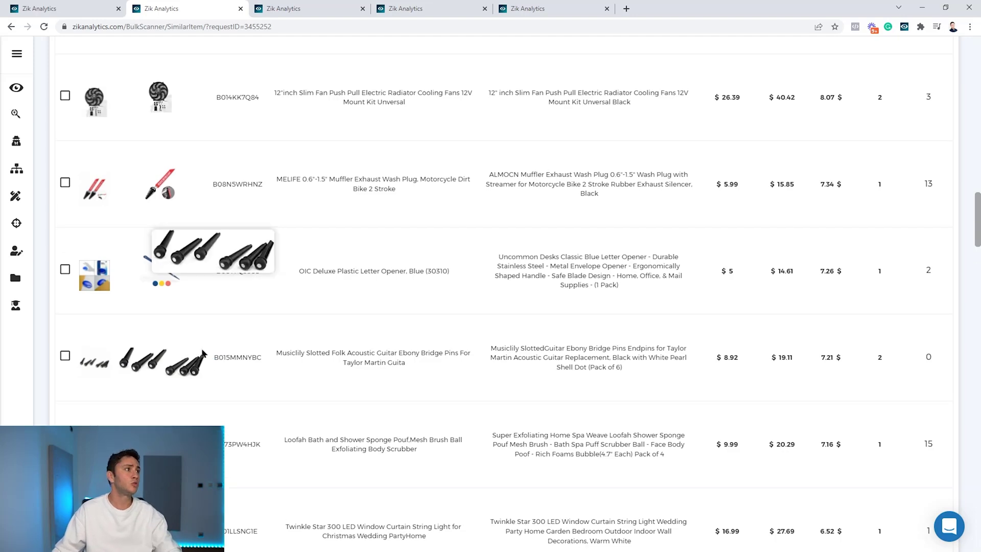
pyautogui.scroll(-10, 201, 342)
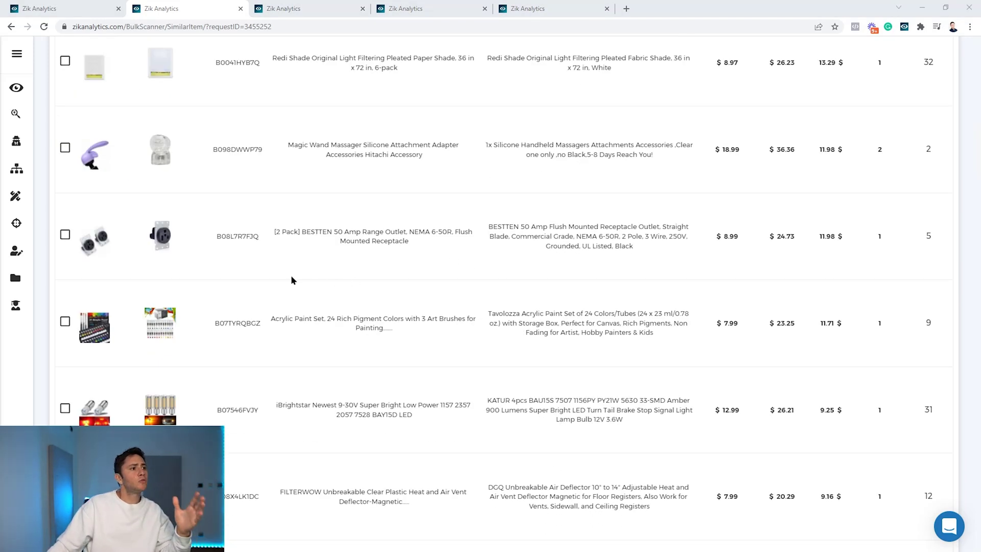
# - Open Autopilot in a new browser tab and bring up the new-scan filters dialog
pyautogui.click(17, 223)
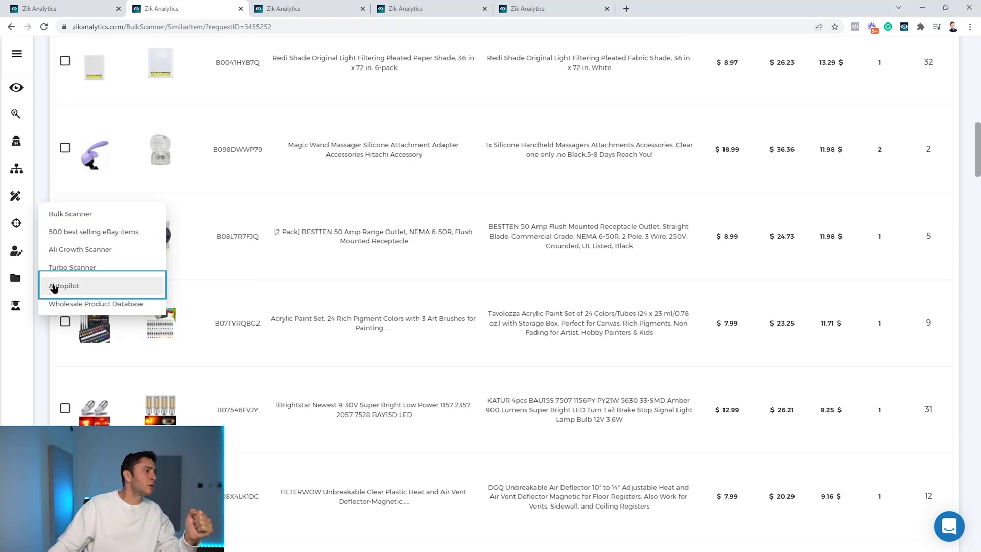
pyautogui.rightClick(89, 288)
pyautogui.click(120, 295)
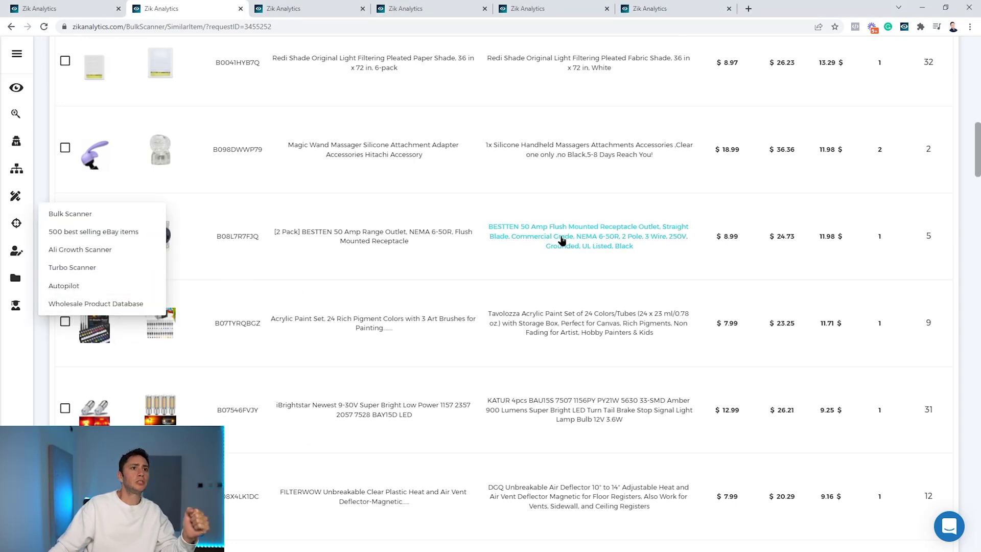
pyautogui.click(664, 9)
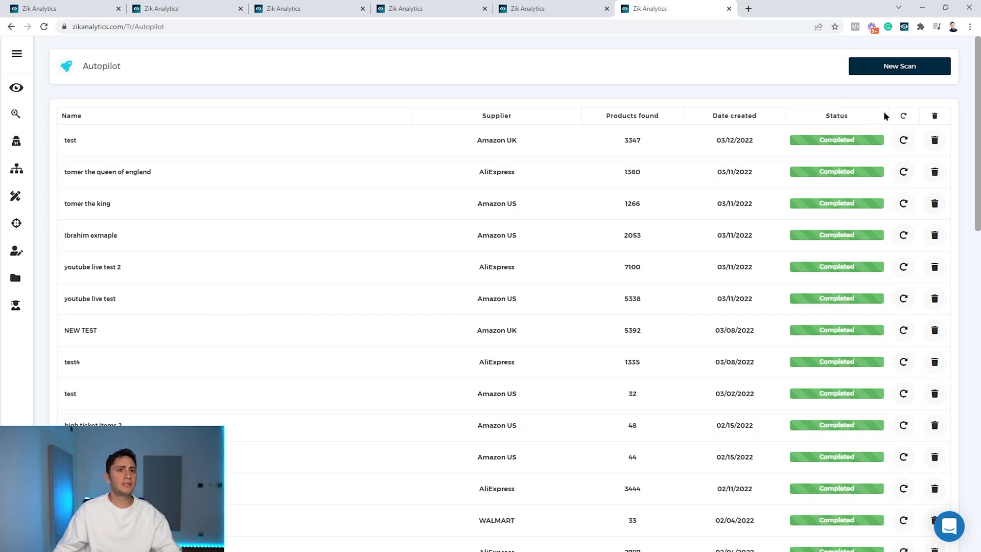
pyautogui.click(895, 70)
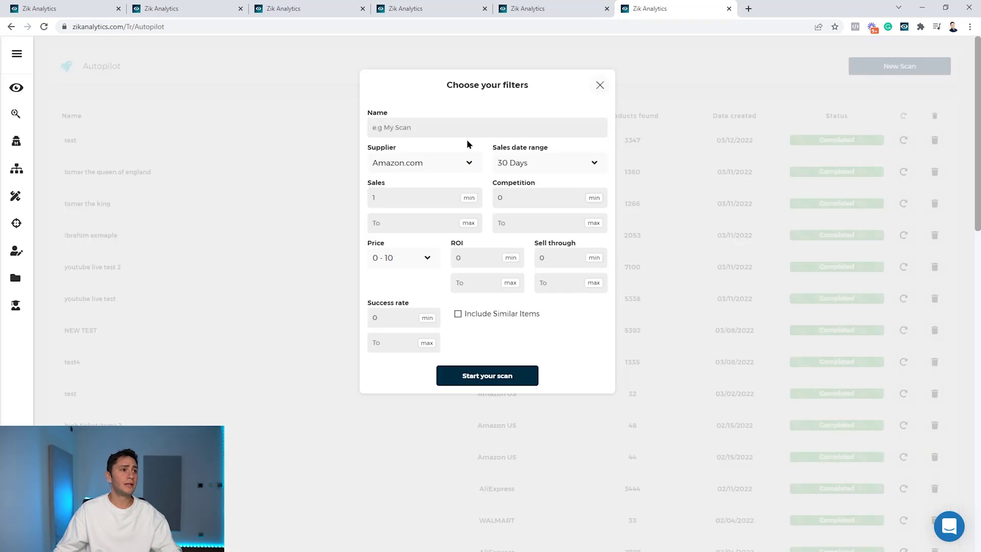
# - Name the scan 'the new upgrade', keep Amazon.com, choose 14 Days, and set sales 4–10000
pyautogui.click(438, 125)
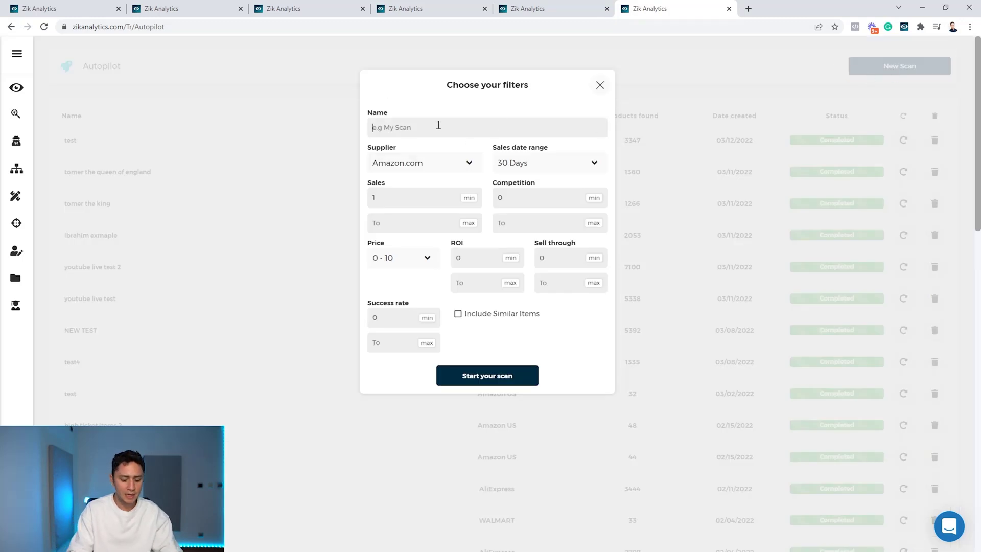
pyautogui.write('the n')
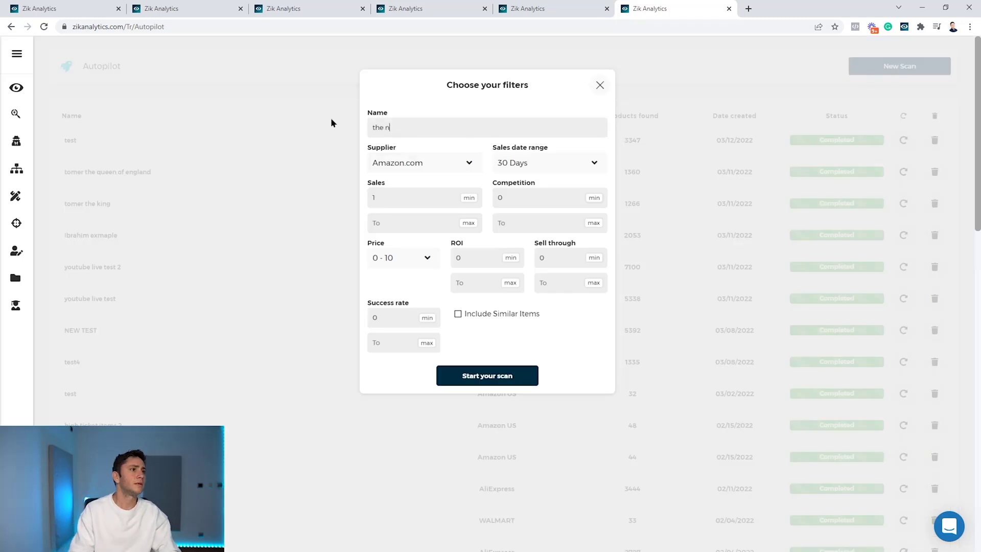
pyautogui.write('ew upgrade')
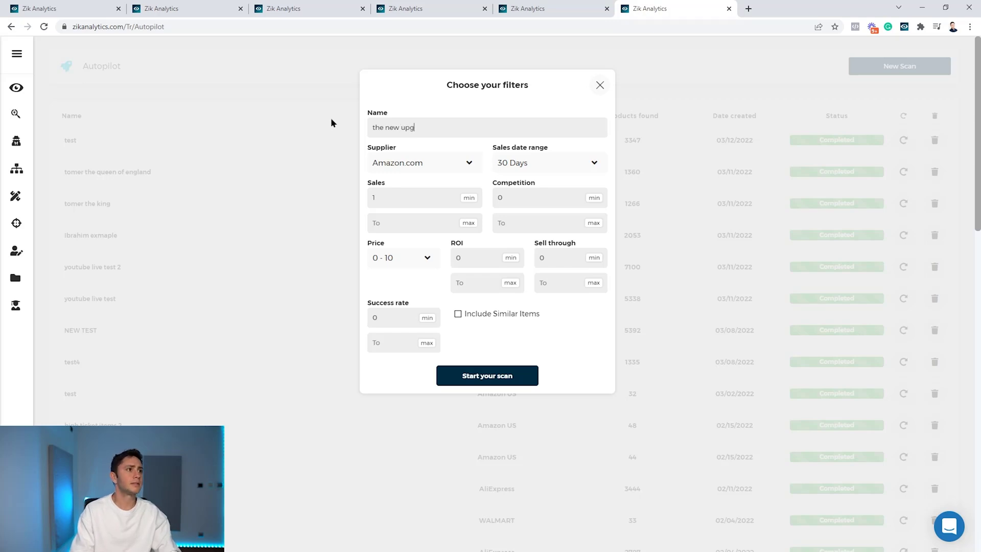
pyautogui.click(385, 171)
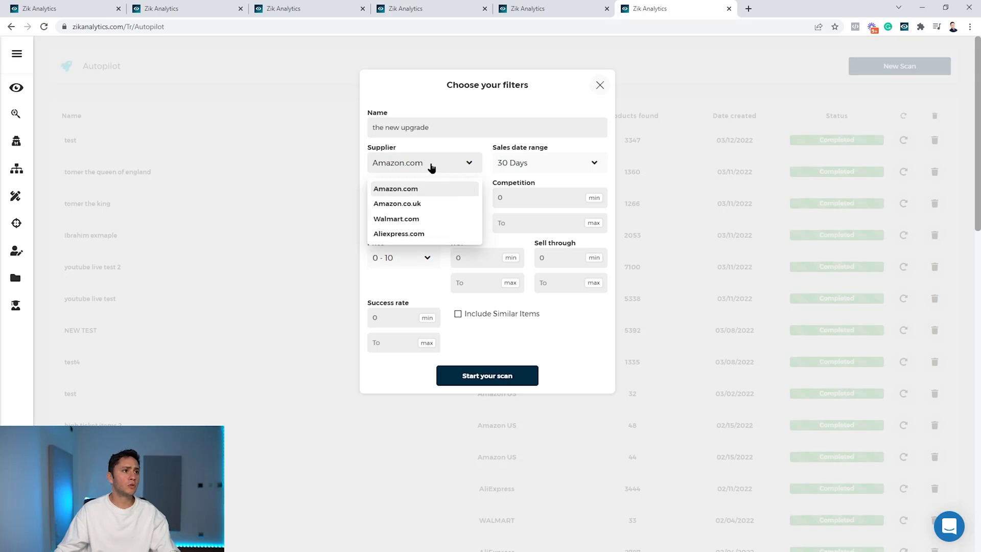
pyautogui.click(423, 189)
pyautogui.click(525, 163)
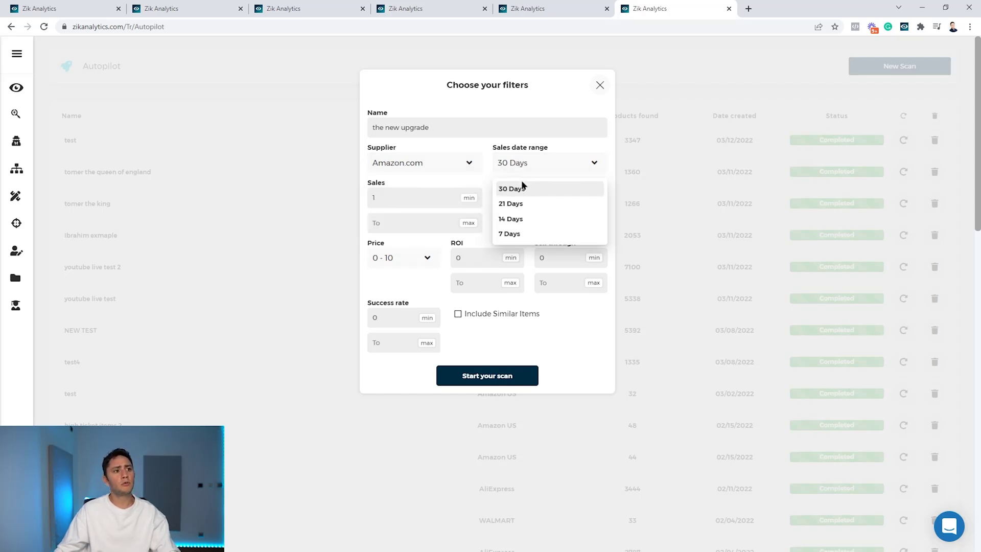
pyautogui.click(526, 219)
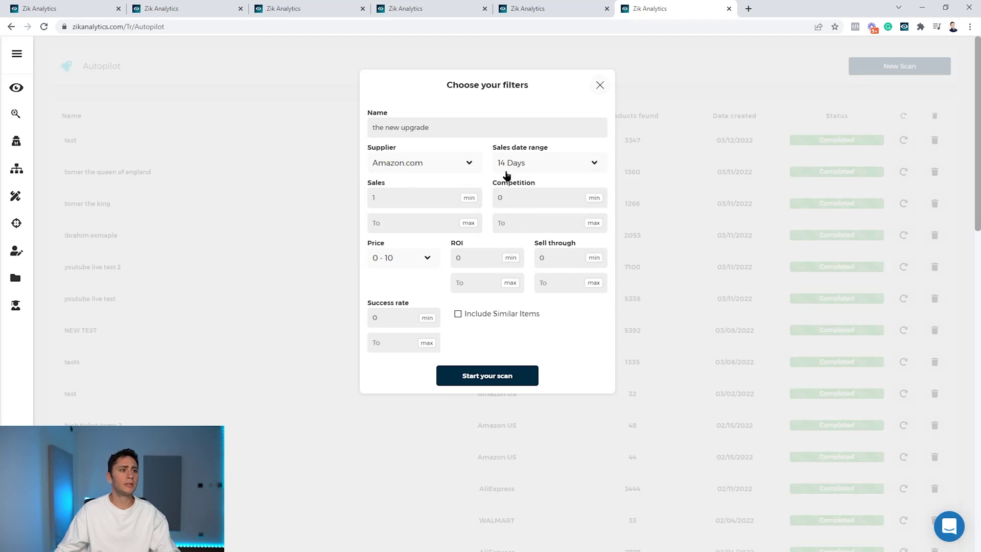
pyautogui.write('4')
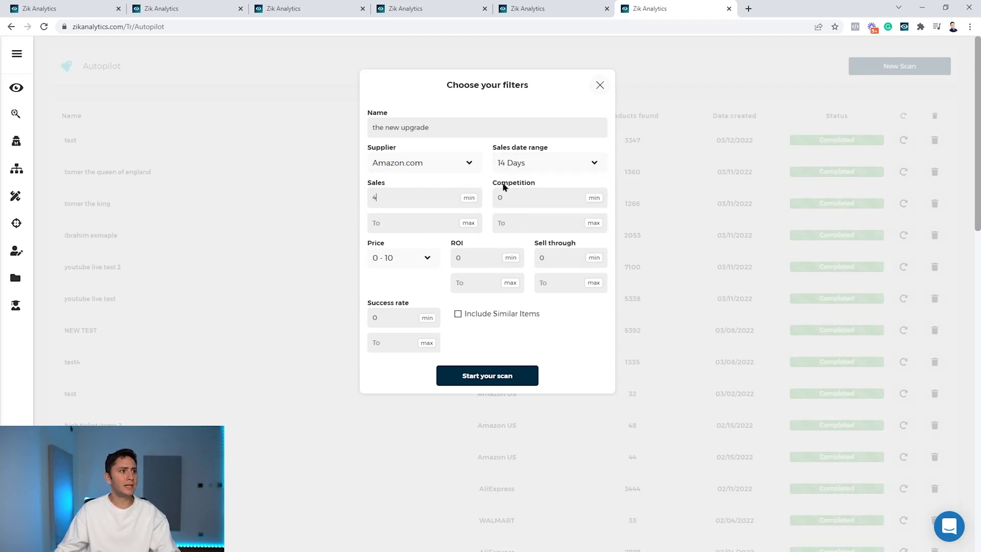
pyautogui.click(470, 225)
pyautogui.write('10000')
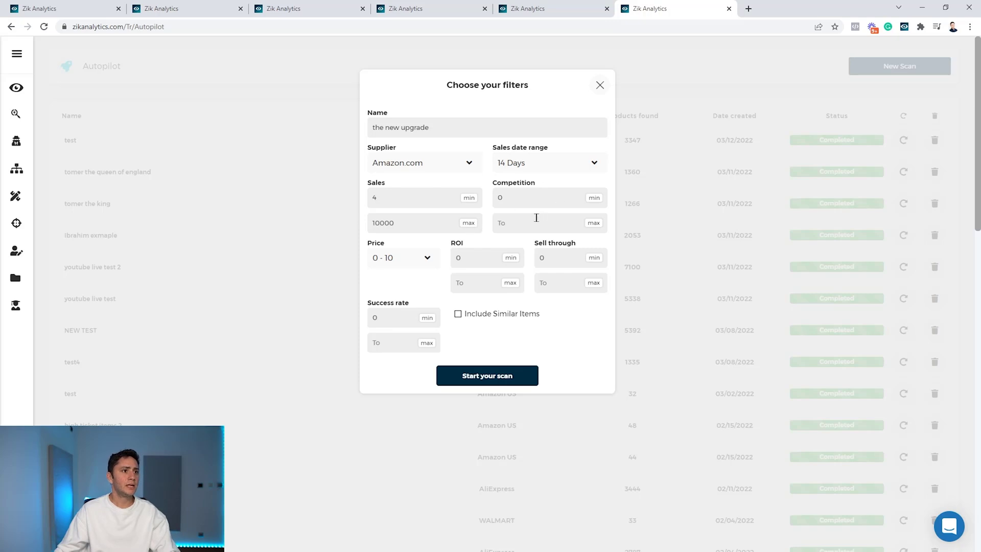
pyautogui.write('20')
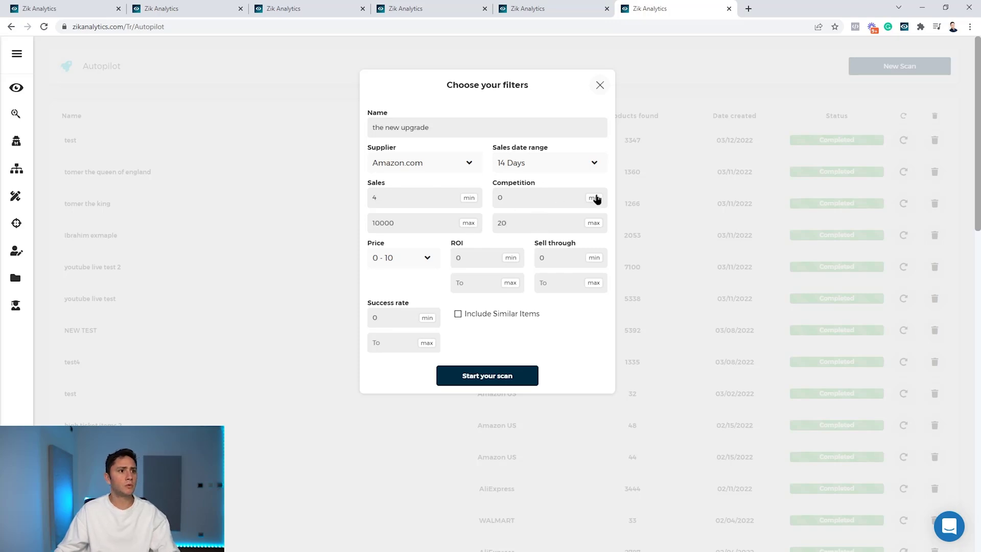
# - Set price 10-20, ROI from 0.2, maximums of 10000, include similar items, and start the scan
pyautogui.click(407, 258)
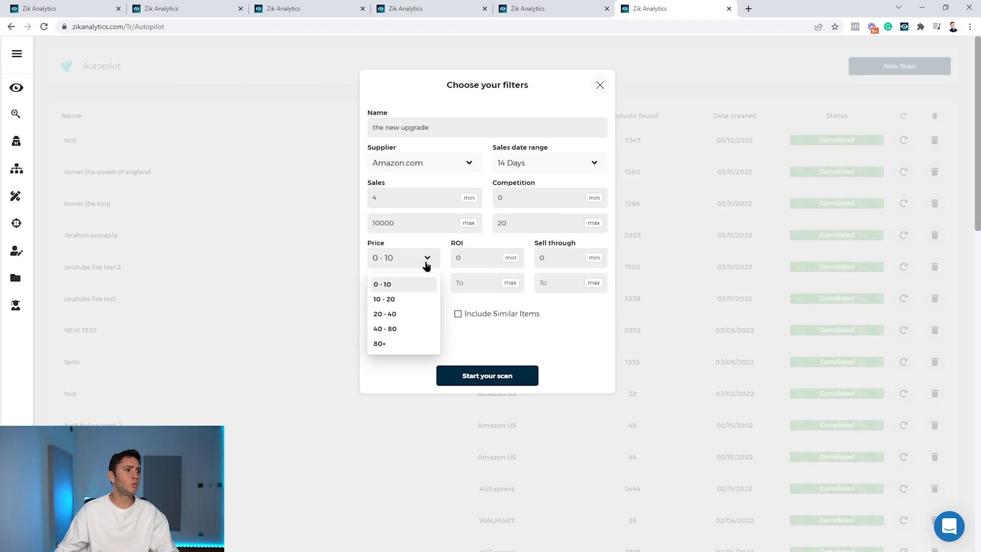
pyautogui.click(410, 303)
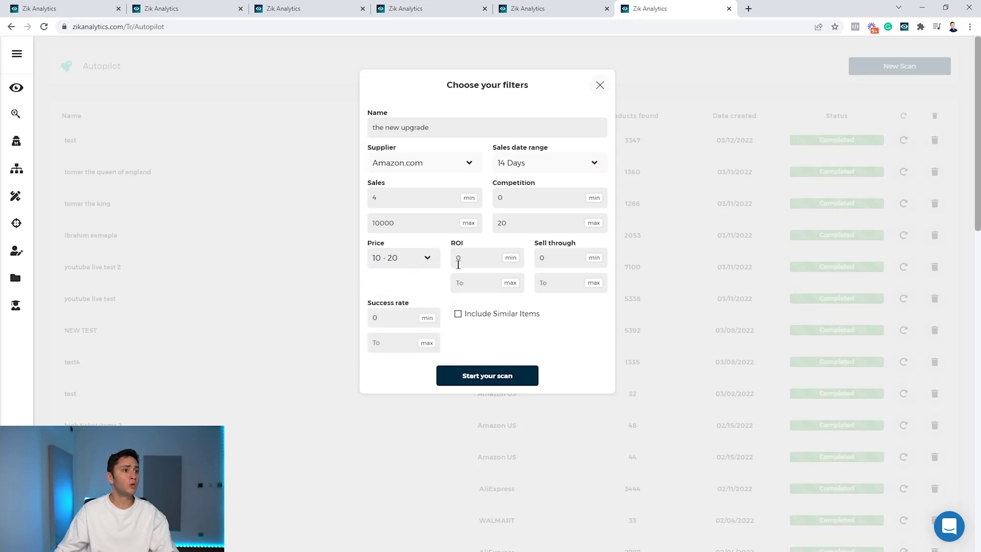
pyautogui.click(508, 285)
pyautogui.write('10000')
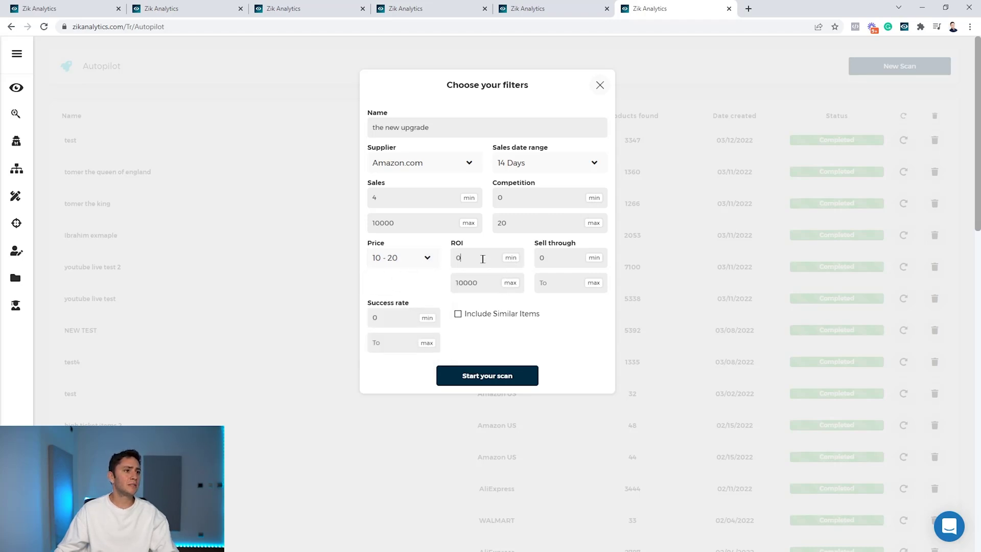
pyautogui.click(482, 259)
pyautogui.write('.')
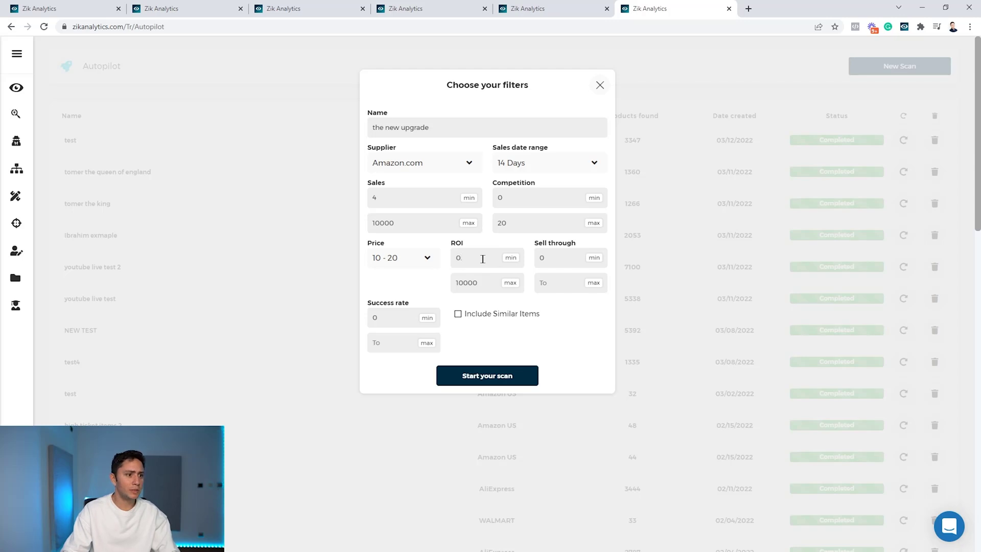
pyautogui.write('2')
pyautogui.click(595, 284)
pyautogui.write('10000')
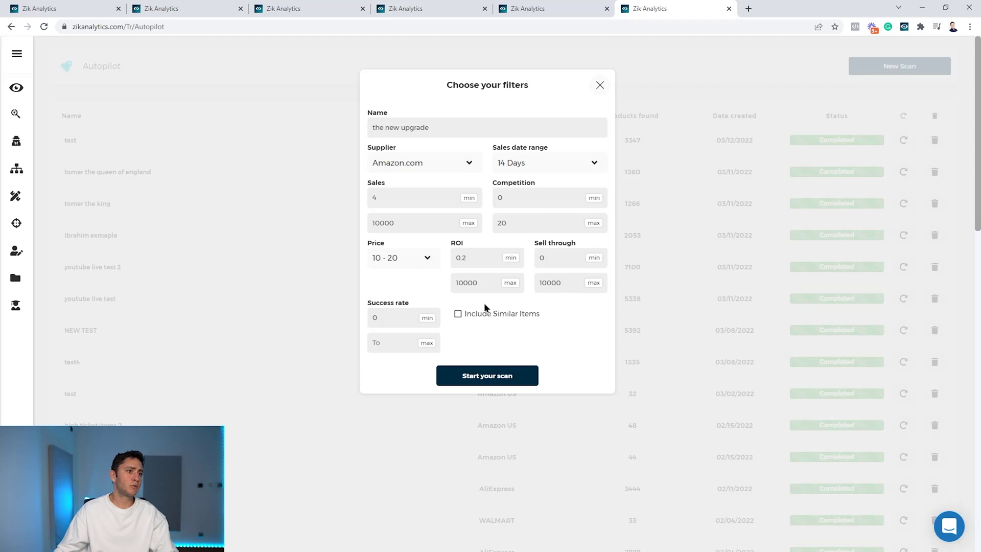
pyautogui.click(424, 345)
pyautogui.write('10000')
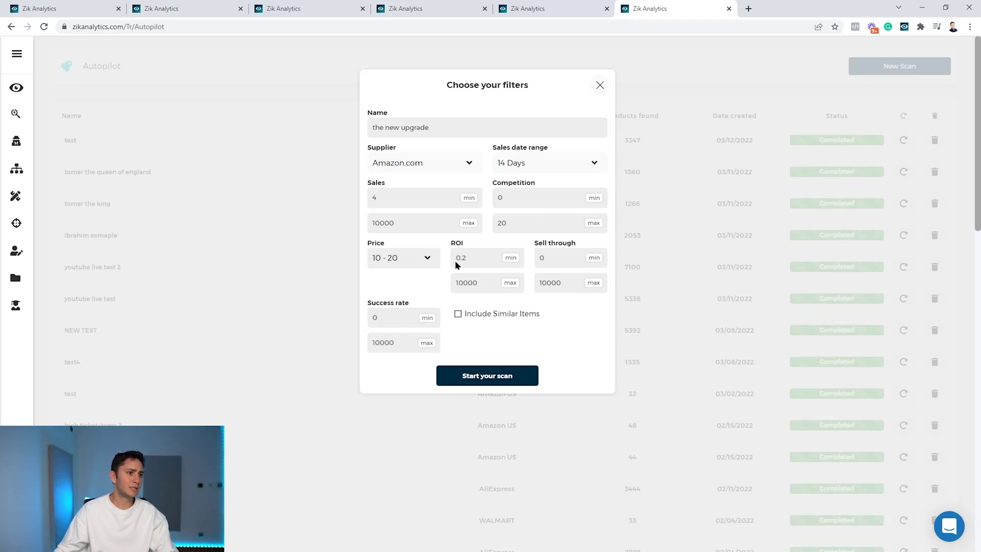
pyautogui.click(458, 314)
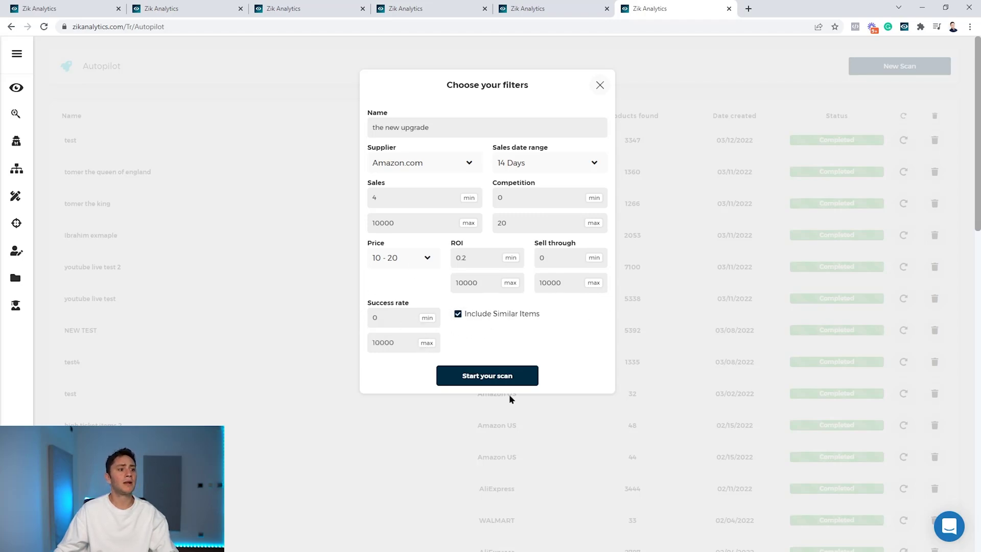
pyautogui.click(482, 384)
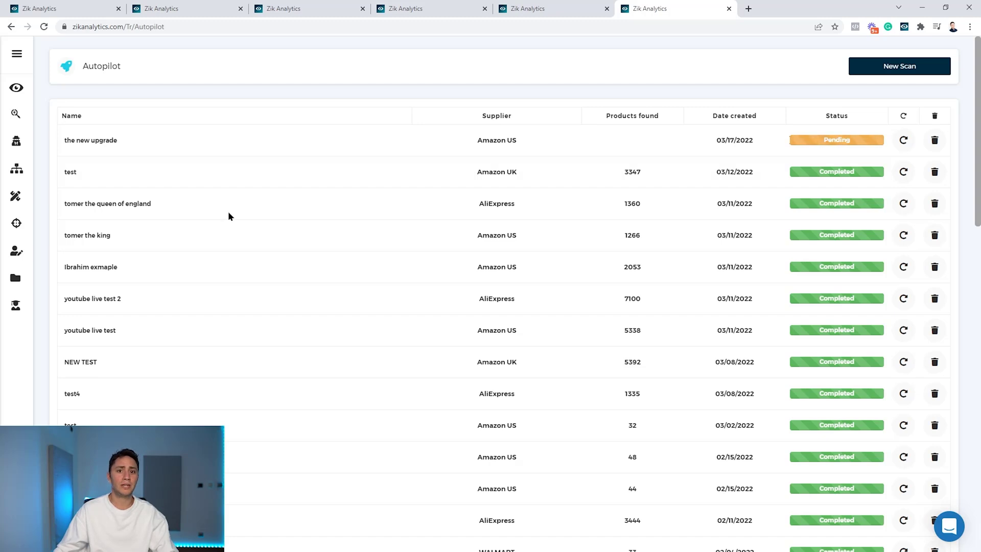
# - Reload the Autopilot scans list until 'the new upgrade' shows Completed with 1029 products
pyautogui.hotkey('alt', 'Left')
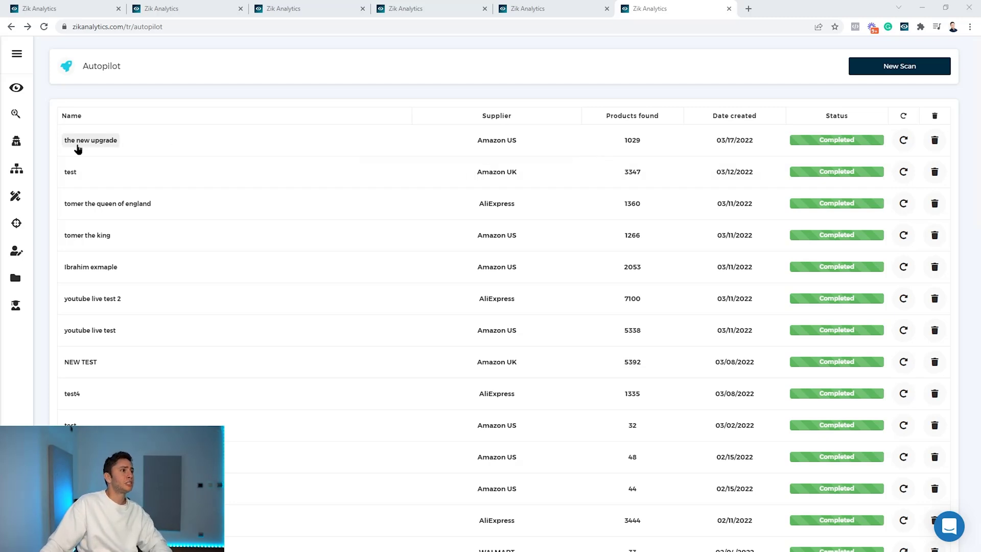
# - Open the results of 'the new upgrade' scan and scroll through the product list
pyautogui.click(94, 141)
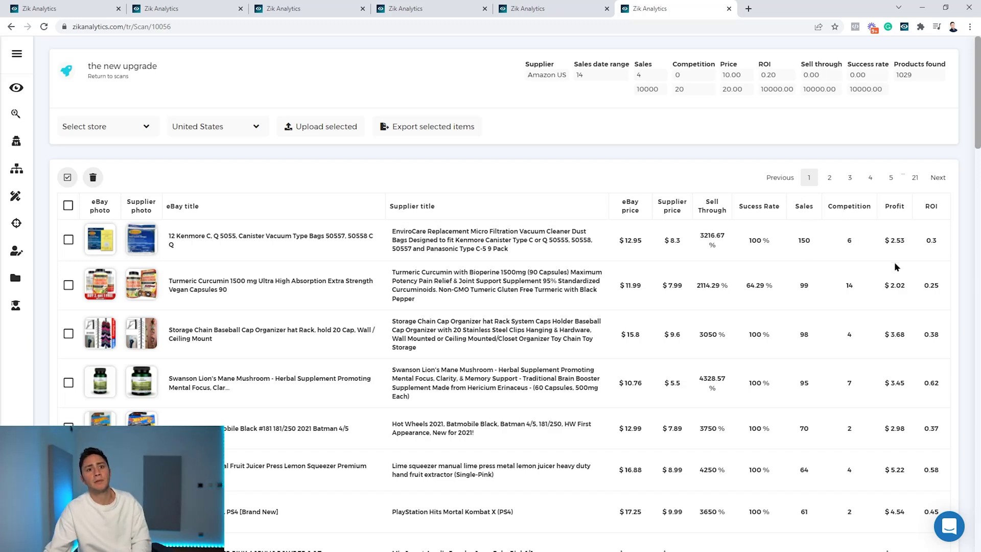
pyautogui.scroll(-18, 167, 246)
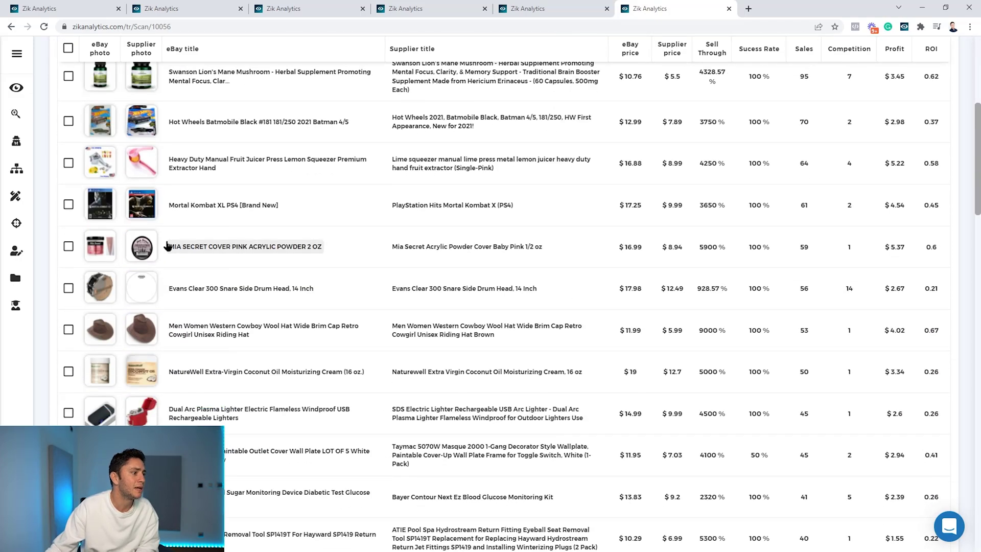
pyautogui.scroll(-15, 167, 245)
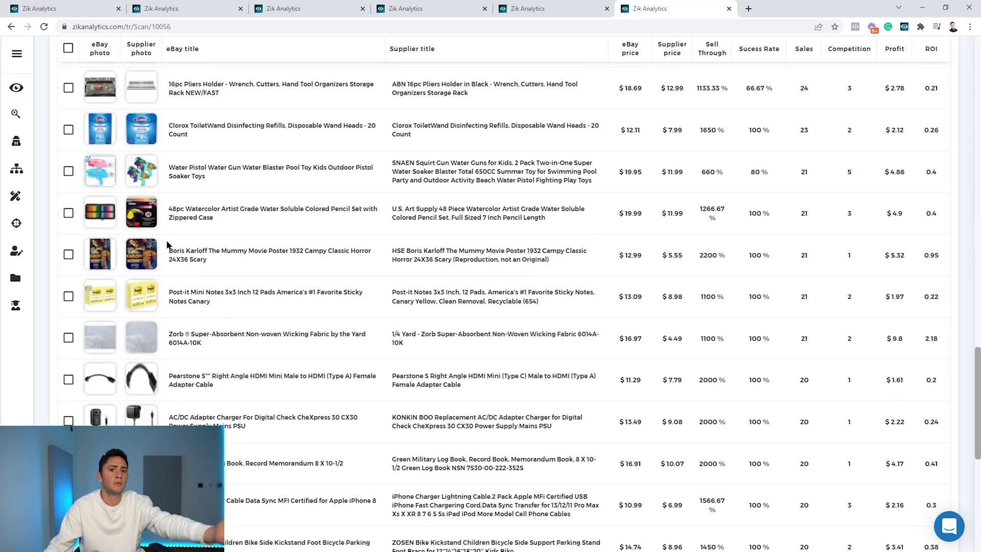
pyautogui.scroll(-8, 167, 246)
pyautogui.scroll(20, 167, 250)
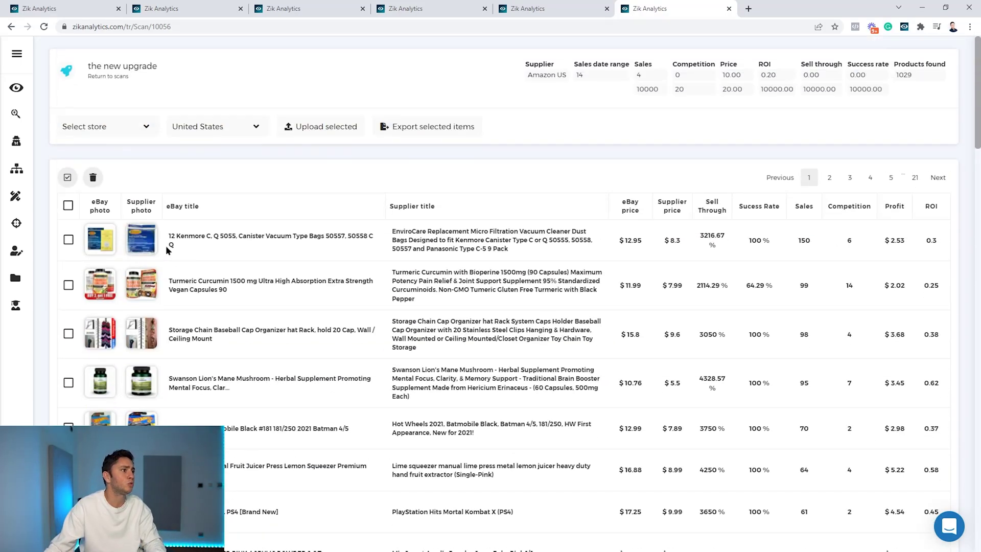
# - Check every product on the page and export the selected items
pyautogui.click(66, 179)
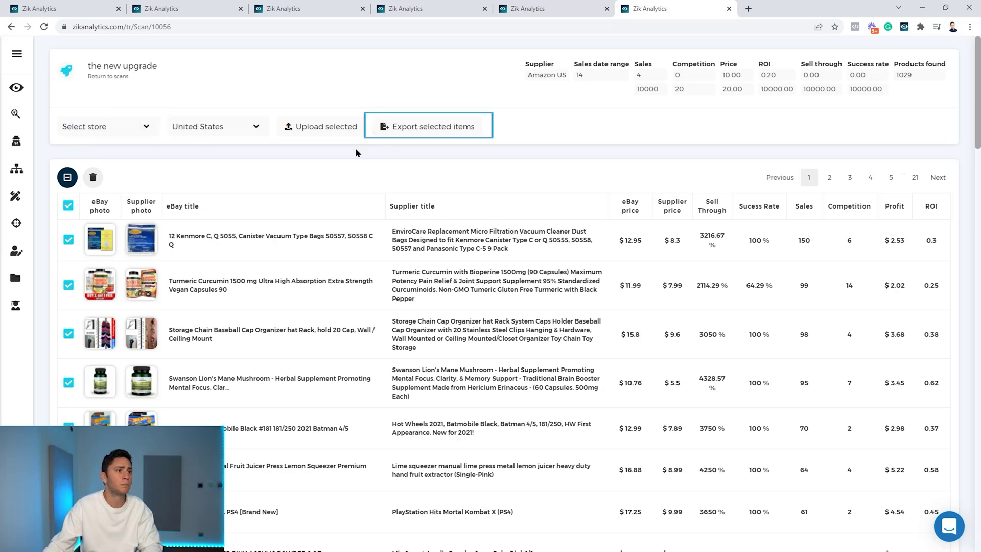
pyautogui.click(428, 126)
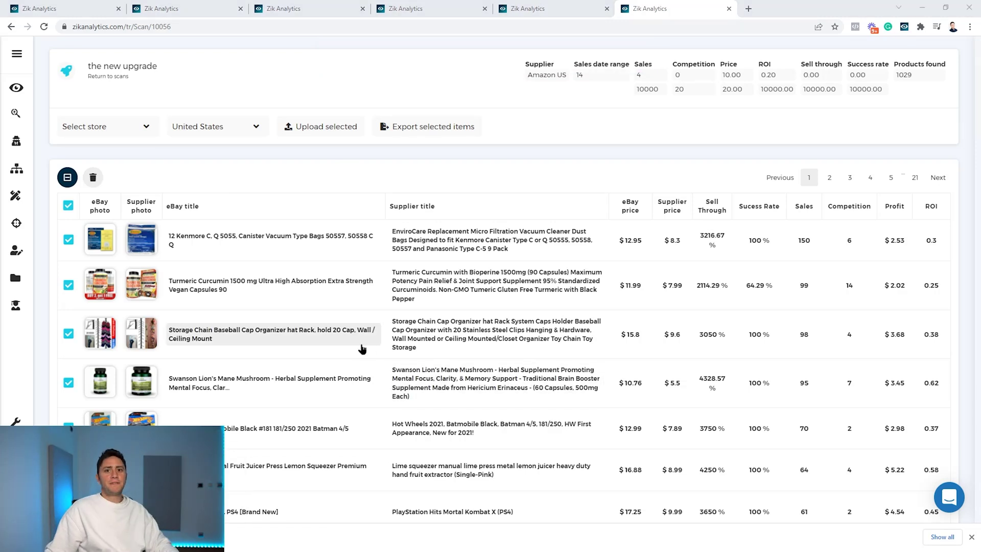
pyautogui.moveTo(17, 223)
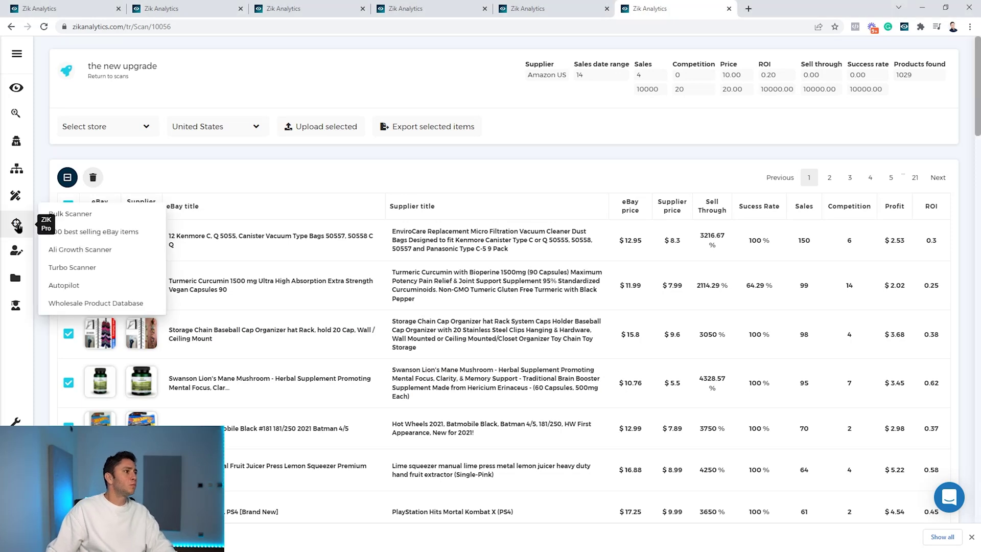
# - In the Turbo Scanner, keep Amazon.com as supplier and order results by Sales
pyautogui.click(84, 268)
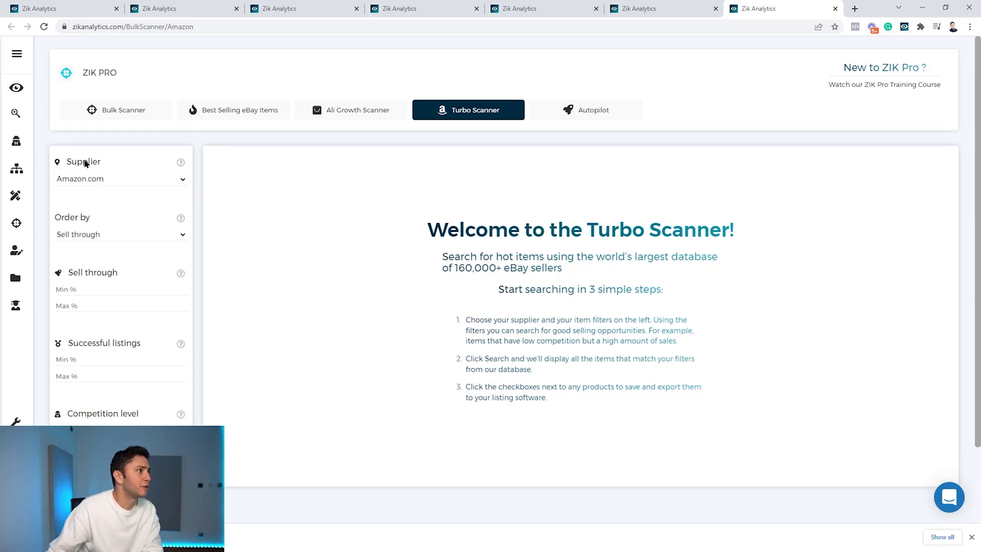
pyautogui.click(123, 181)
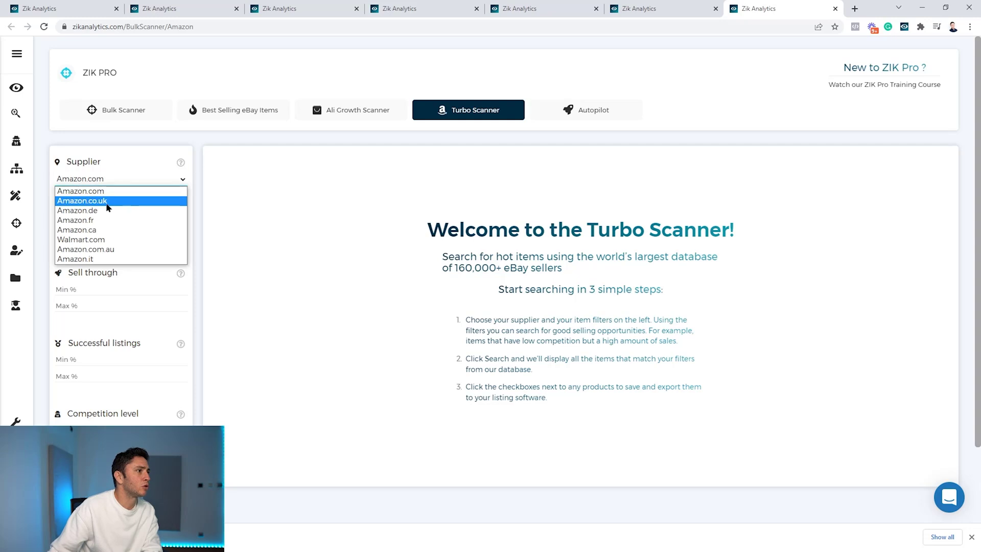
pyautogui.click(128, 193)
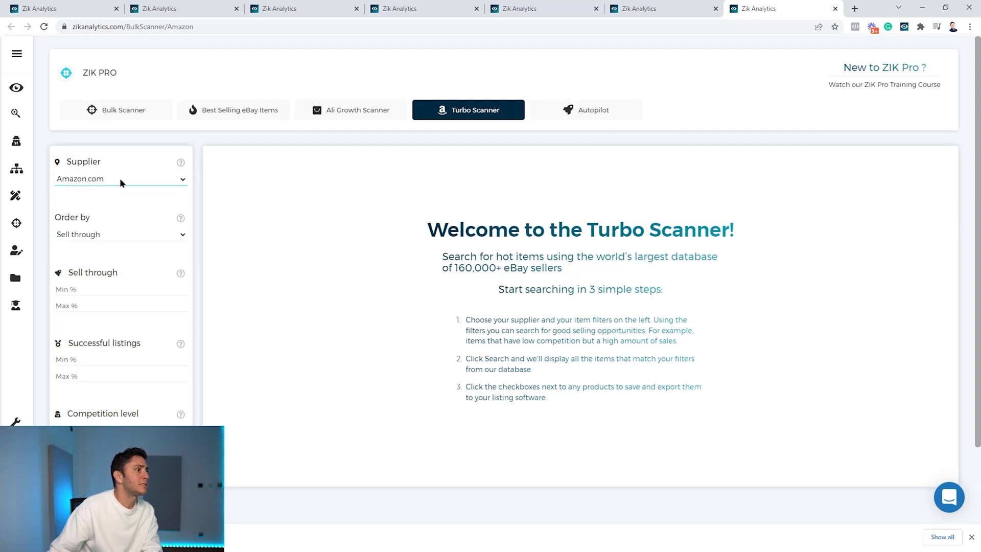
pyautogui.click(122, 237)
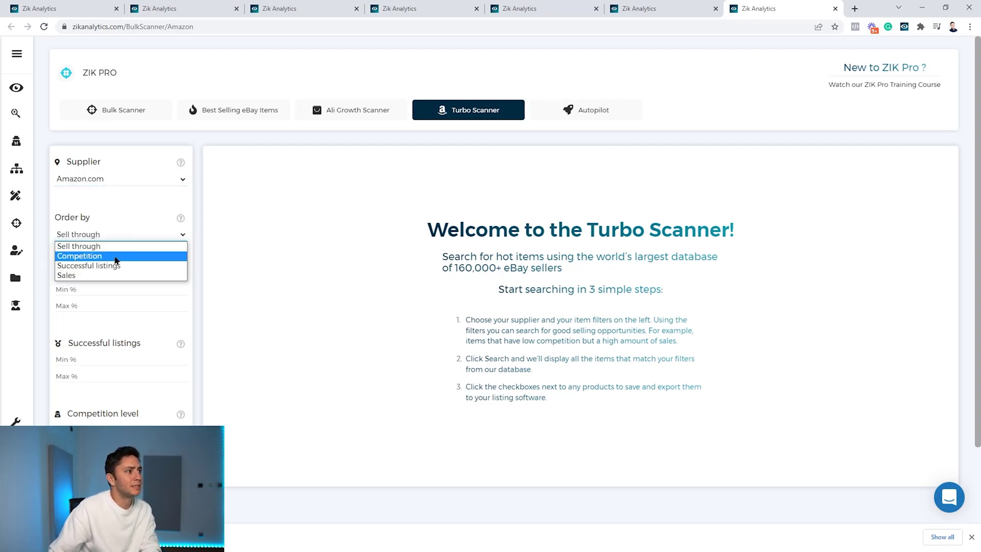
pyautogui.click(92, 276)
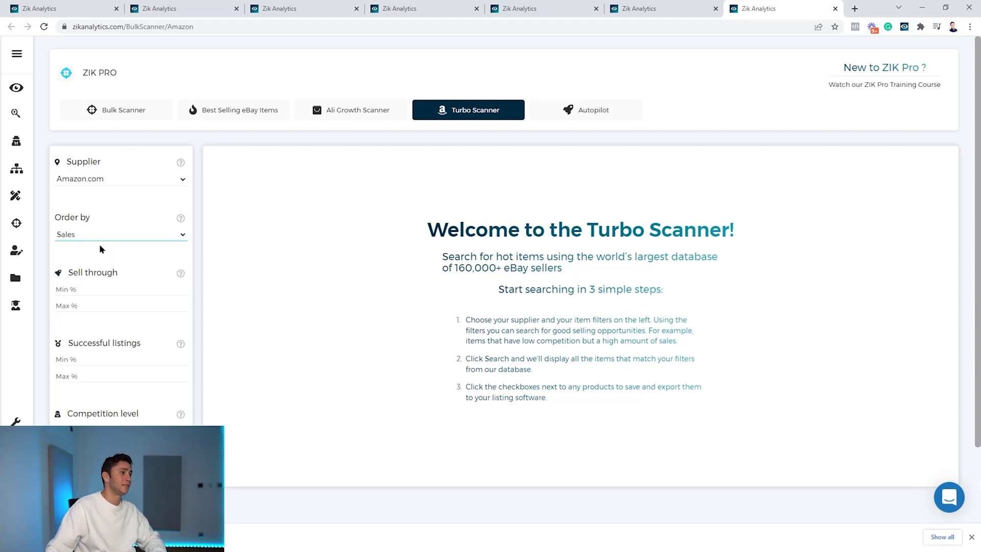
# - Set minimum sell-through to 100 and minimum successful listings to 20
pyautogui.click(94, 289)
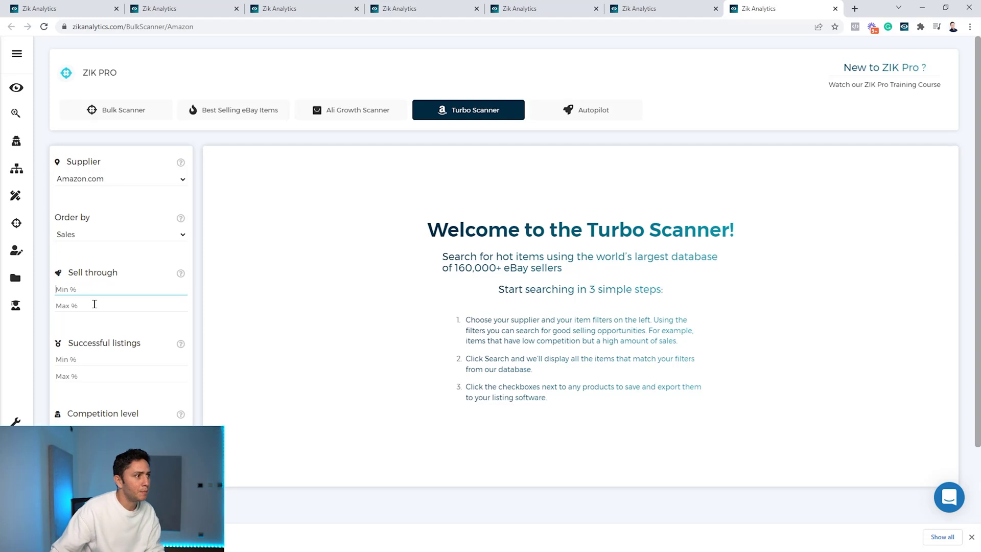
pyautogui.write('100')
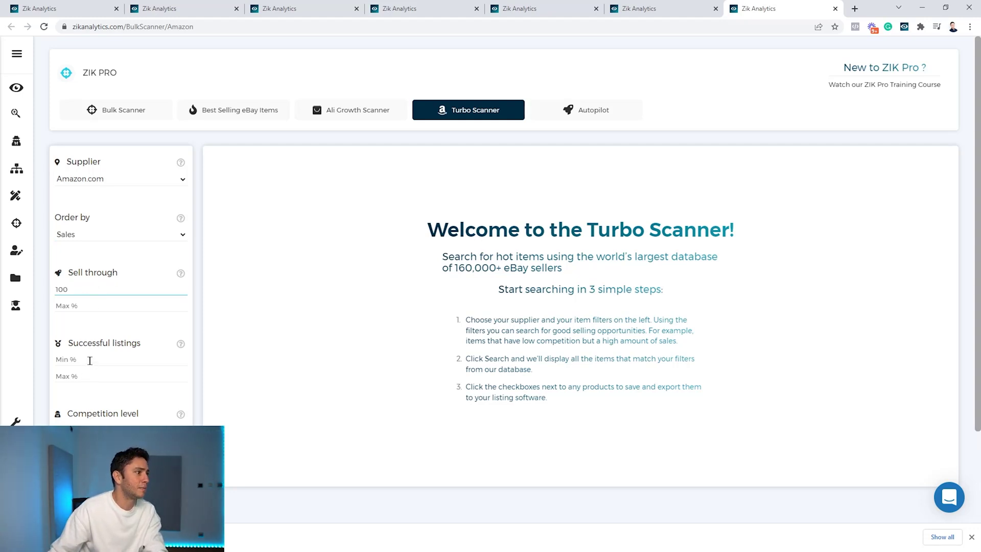
pyautogui.click(89, 361)
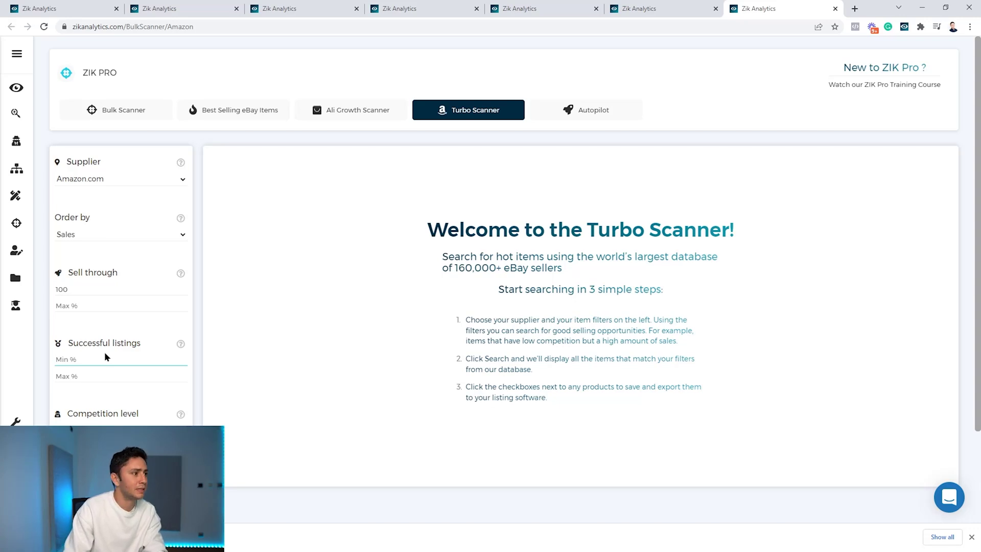
pyautogui.write('20')
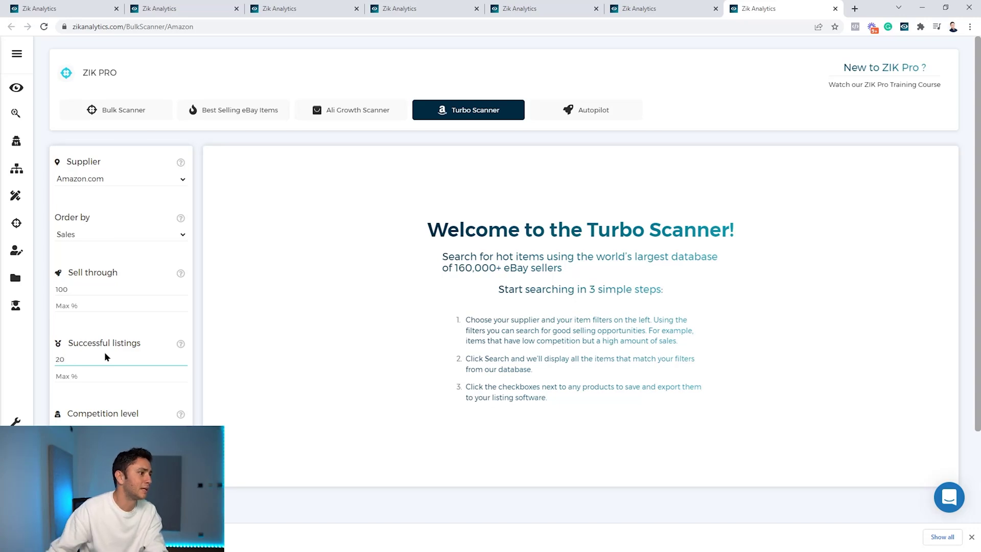
pyautogui.scroll(-1, 104, 352)
# - Set maximum competition to 20 and minimum total sales to 10, then run the search
pyautogui.click(100, 394)
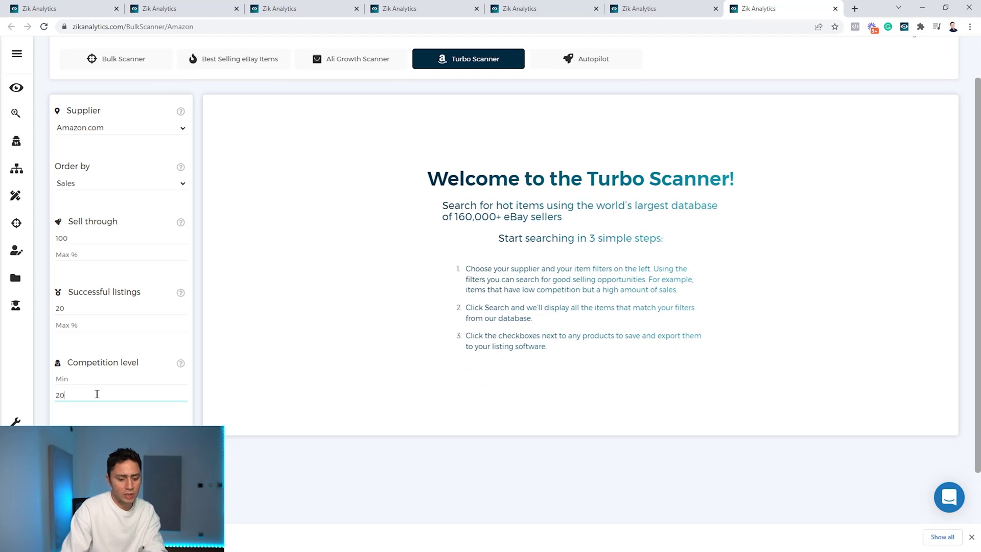
pyautogui.scroll(-1, 46, 389)
pyautogui.click(76, 393)
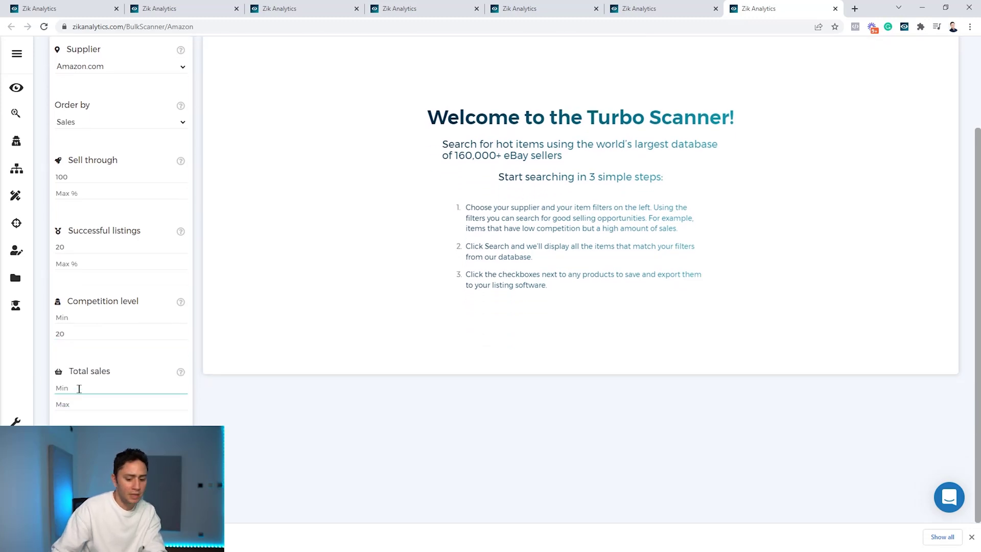
pyautogui.write('10')
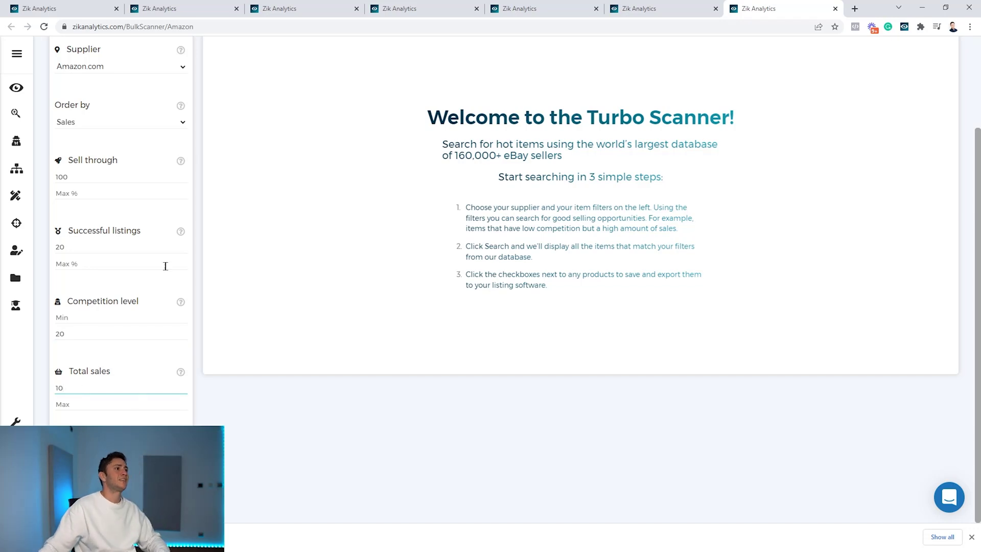
pyautogui.scroll(2, 179, 291)
pyautogui.scroll(-2, 167, 313)
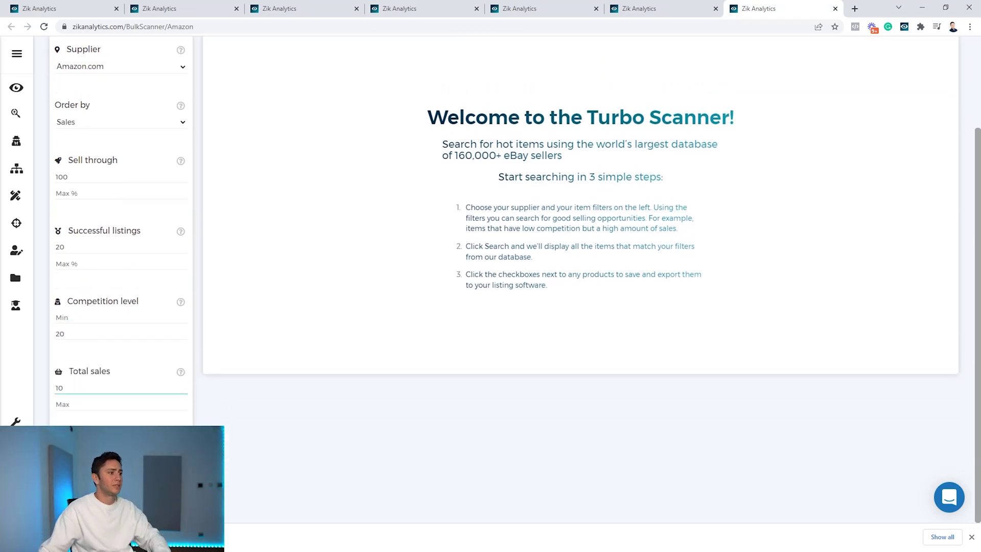
pyautogui.click(123, 460)
pyautogui.scroll(1, 452, 322)
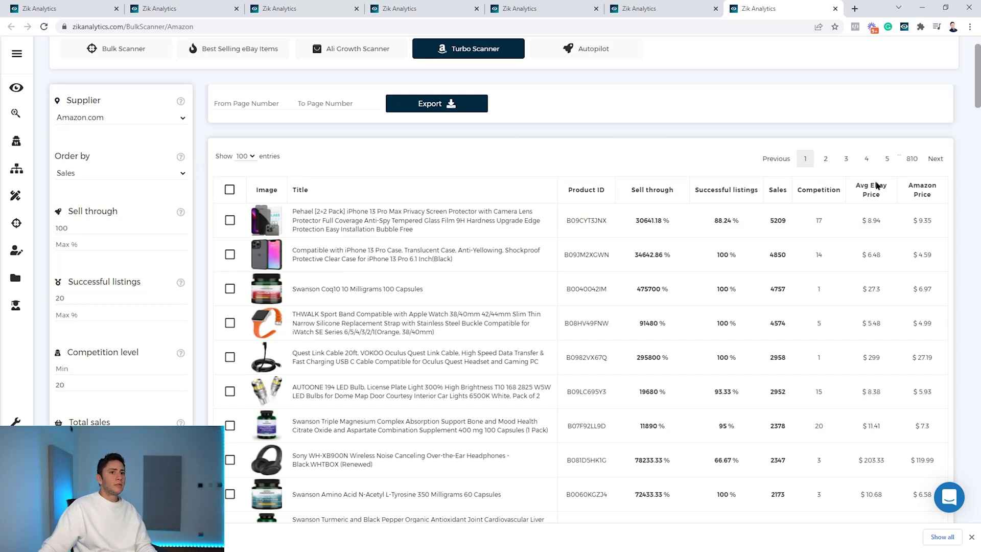
# - Set the export range to pages 1 through 10 and export the Turbo Scanner results
pyautogui.moveTo(266, 214)
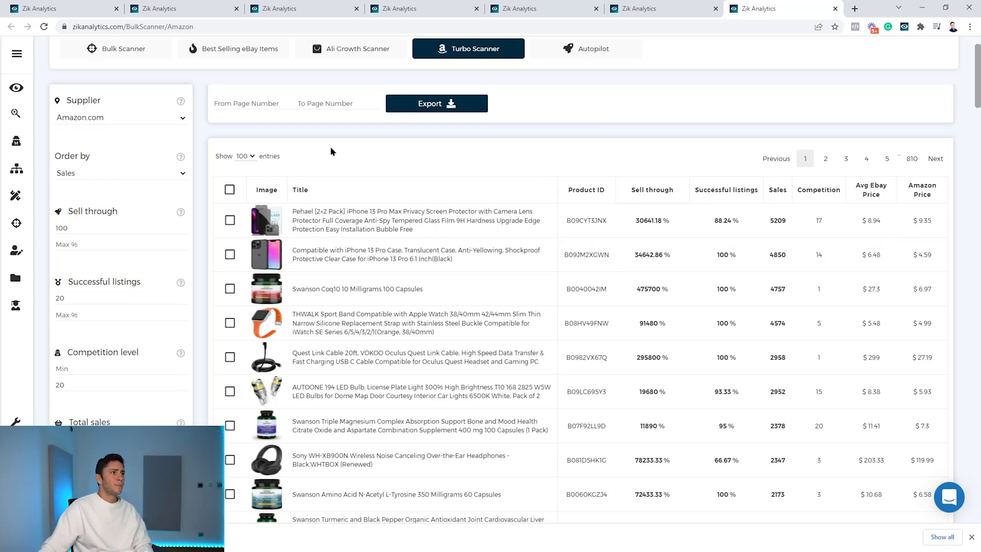
pyautogui.click(327, 103)
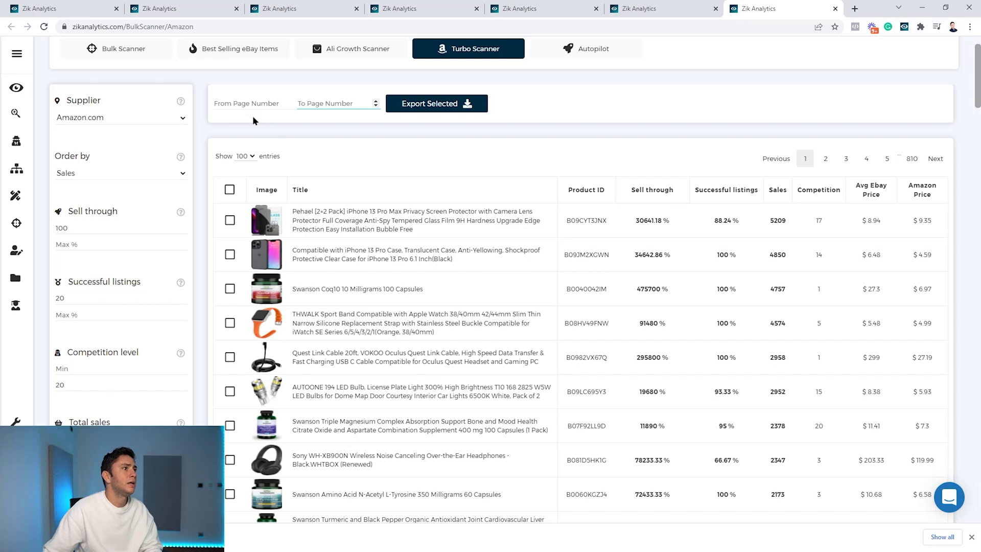
pyautogui.click(241, 106)
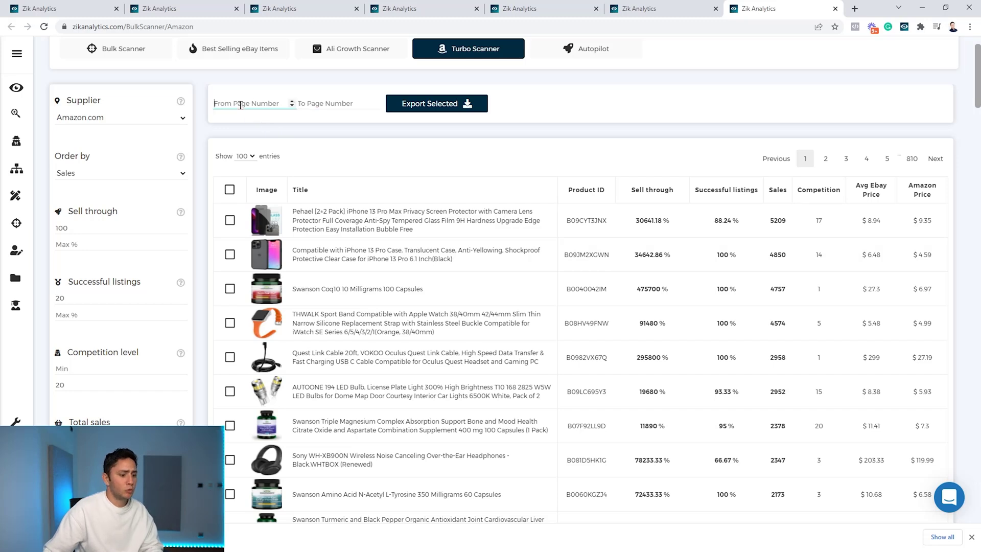
pyautogui.write('1')
pyautogui.click(323, 100)
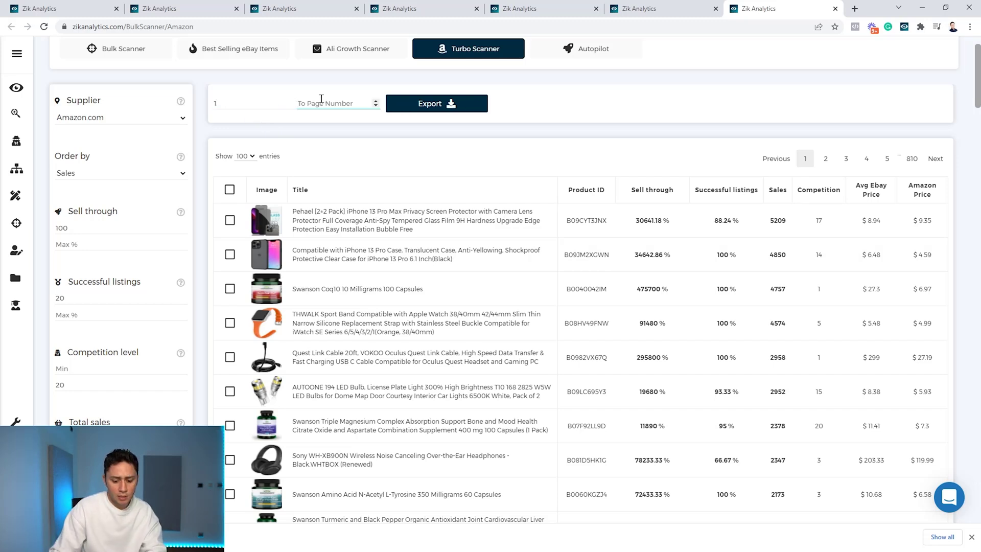
pyautogui.write('10')
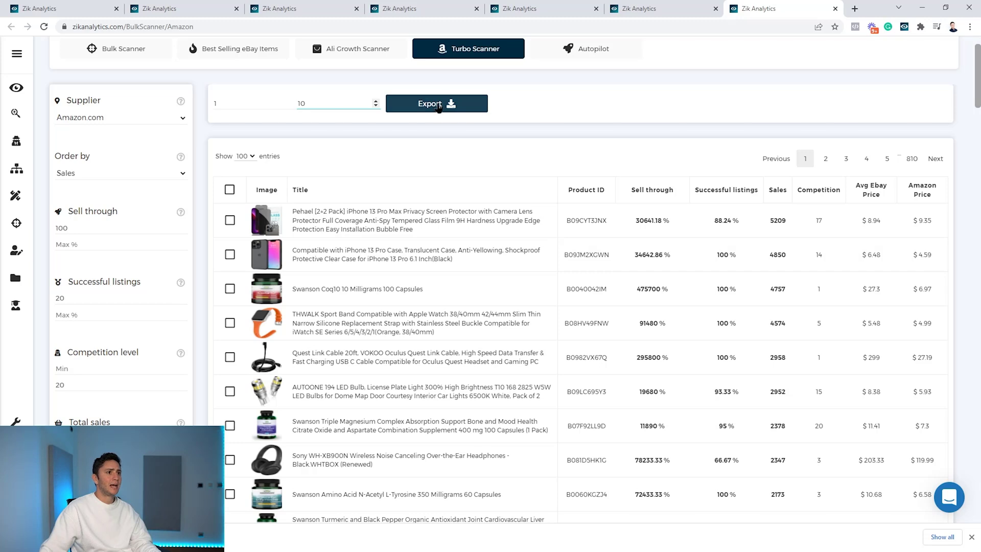
pyautogui.click(422, 104)
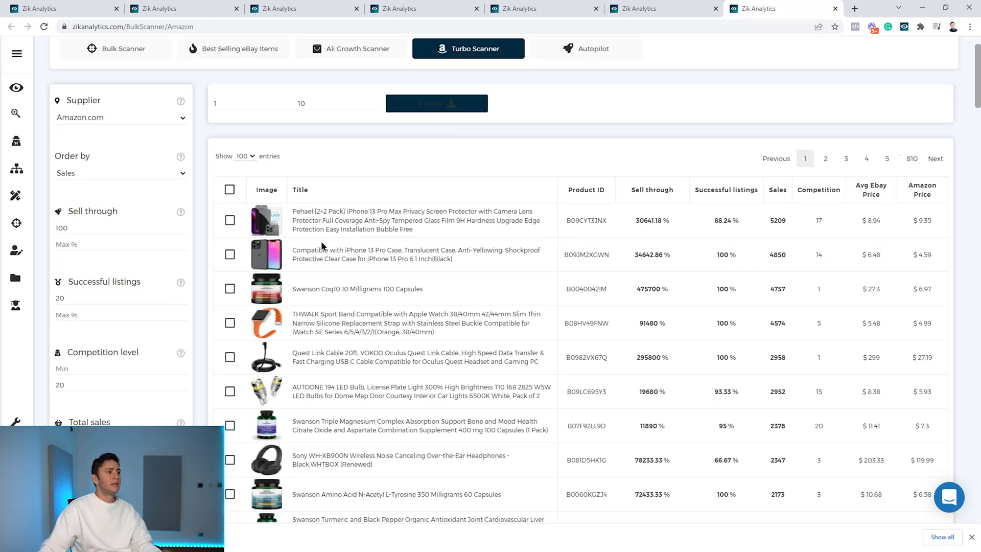